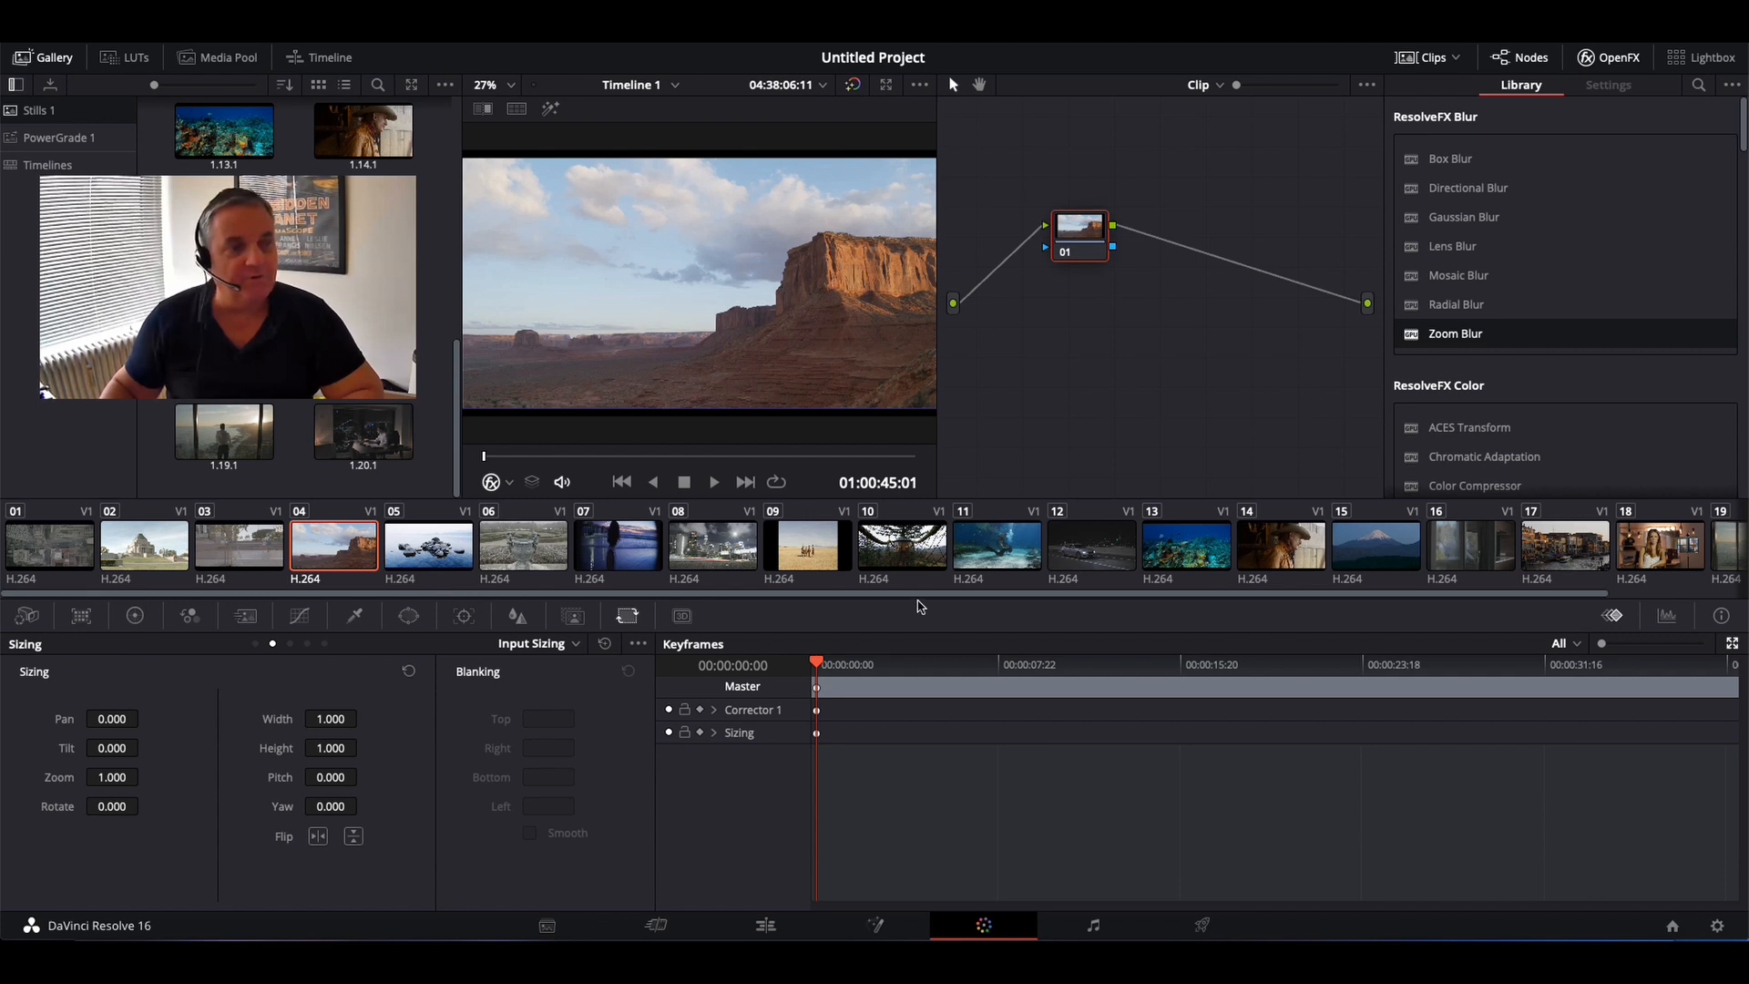
Park the keyframe playhead at the start of the desert clip
click(829, 665)
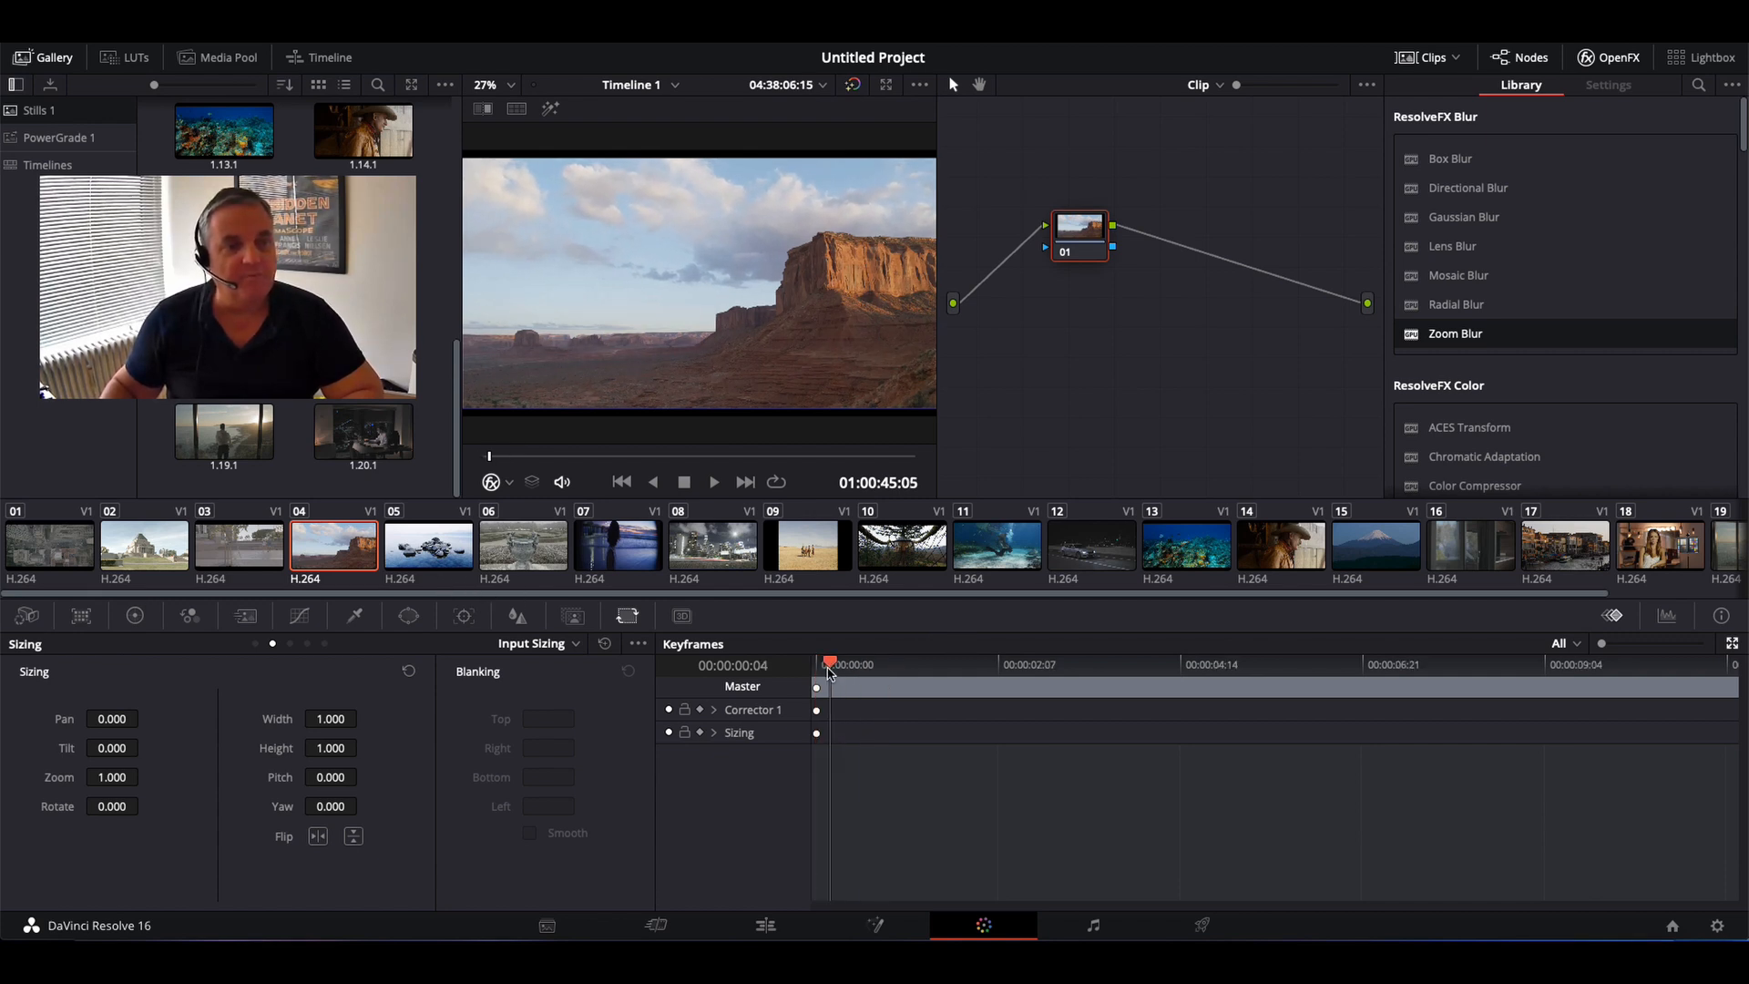
drag(829, 670, 848, 725)
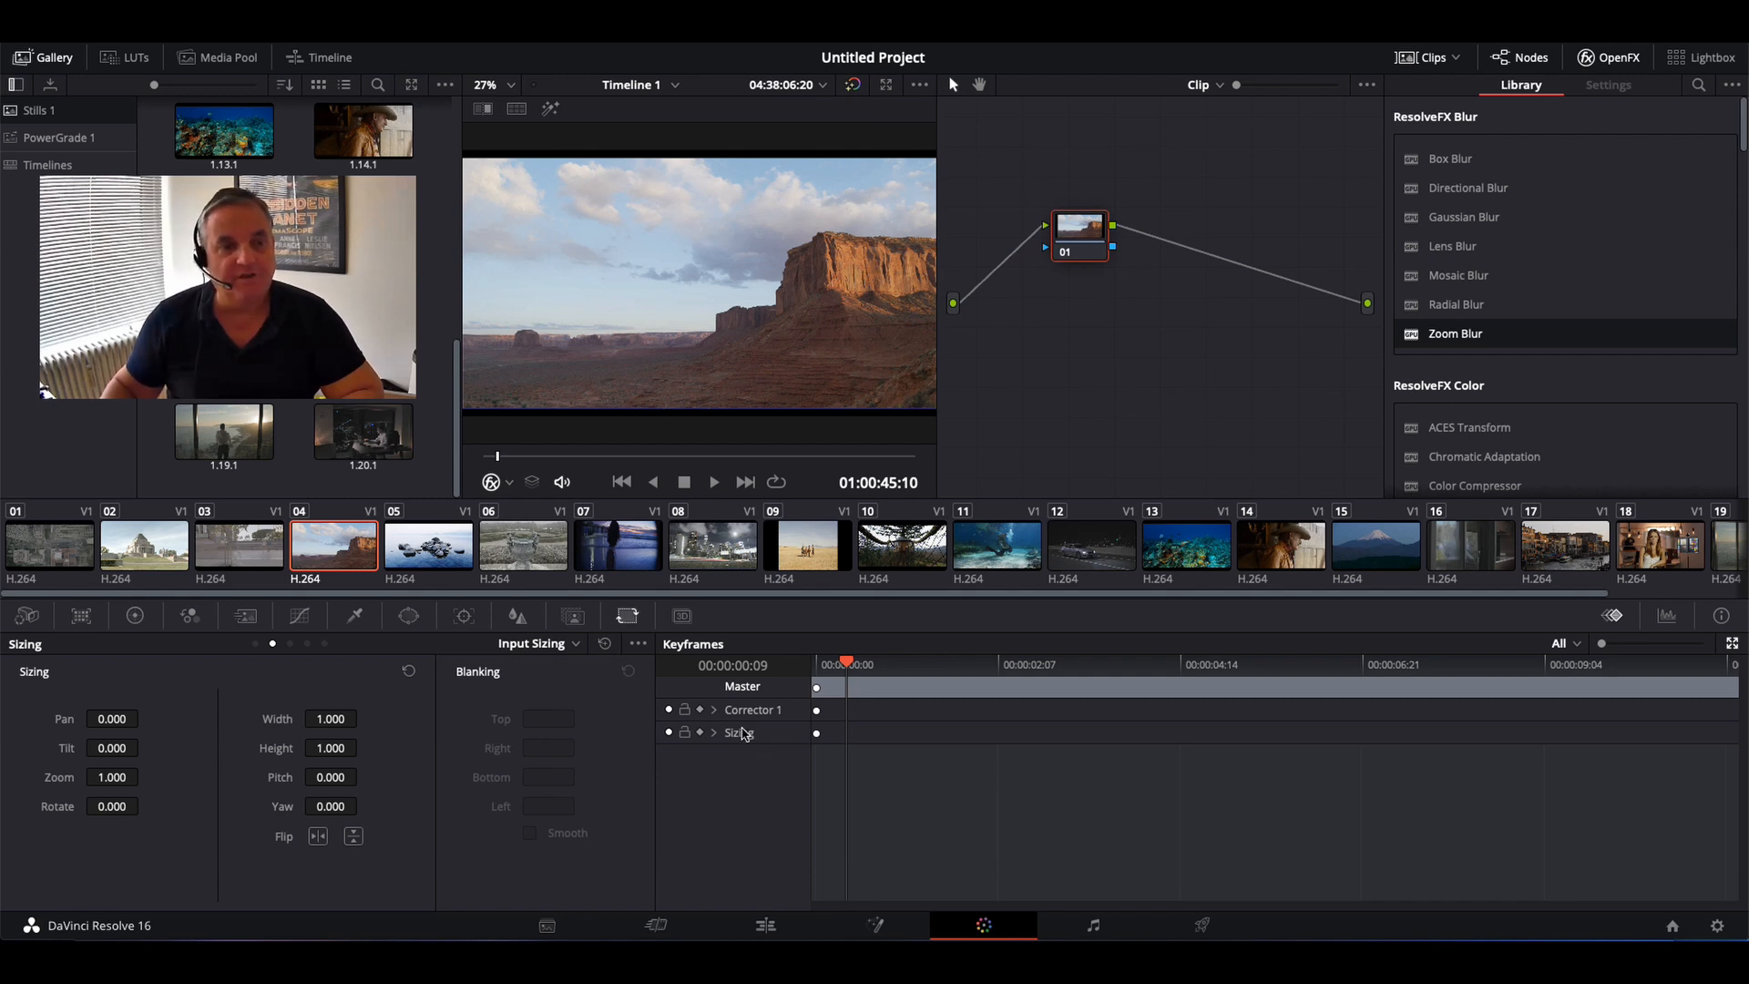
Filter the keyframe tracks to Sizing and add a dynamic keyframe at the clip start
click(1565, 644)
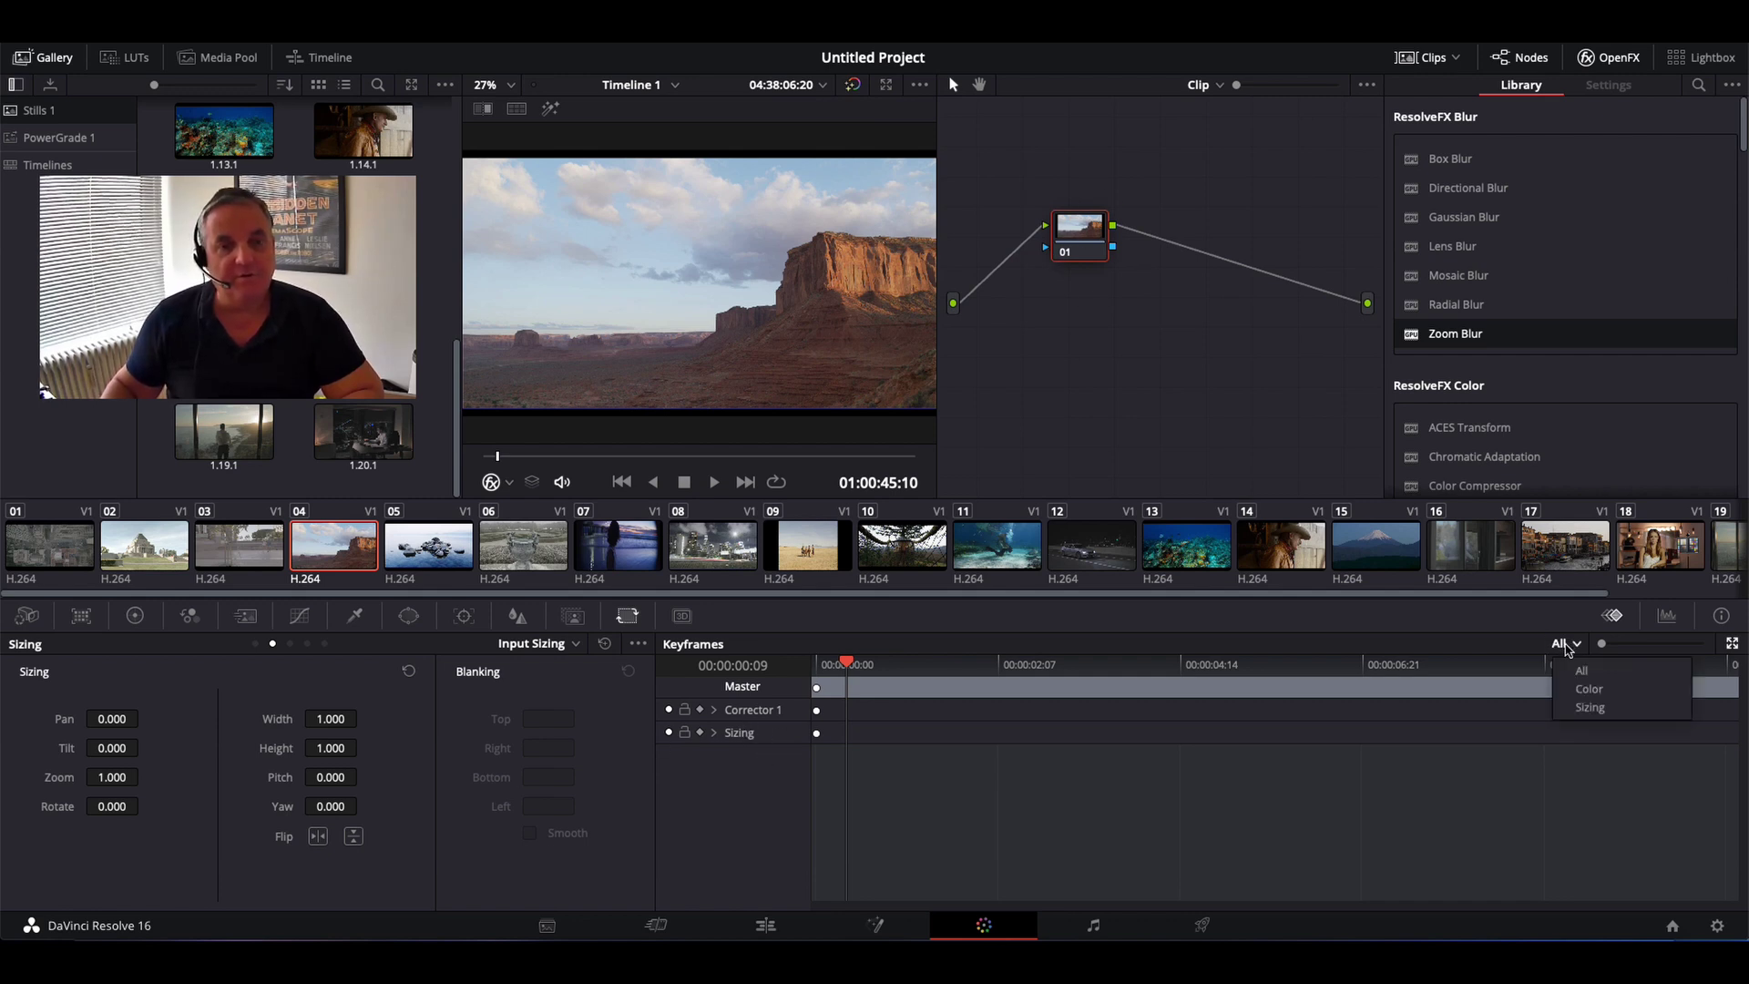
click(1590, 708)
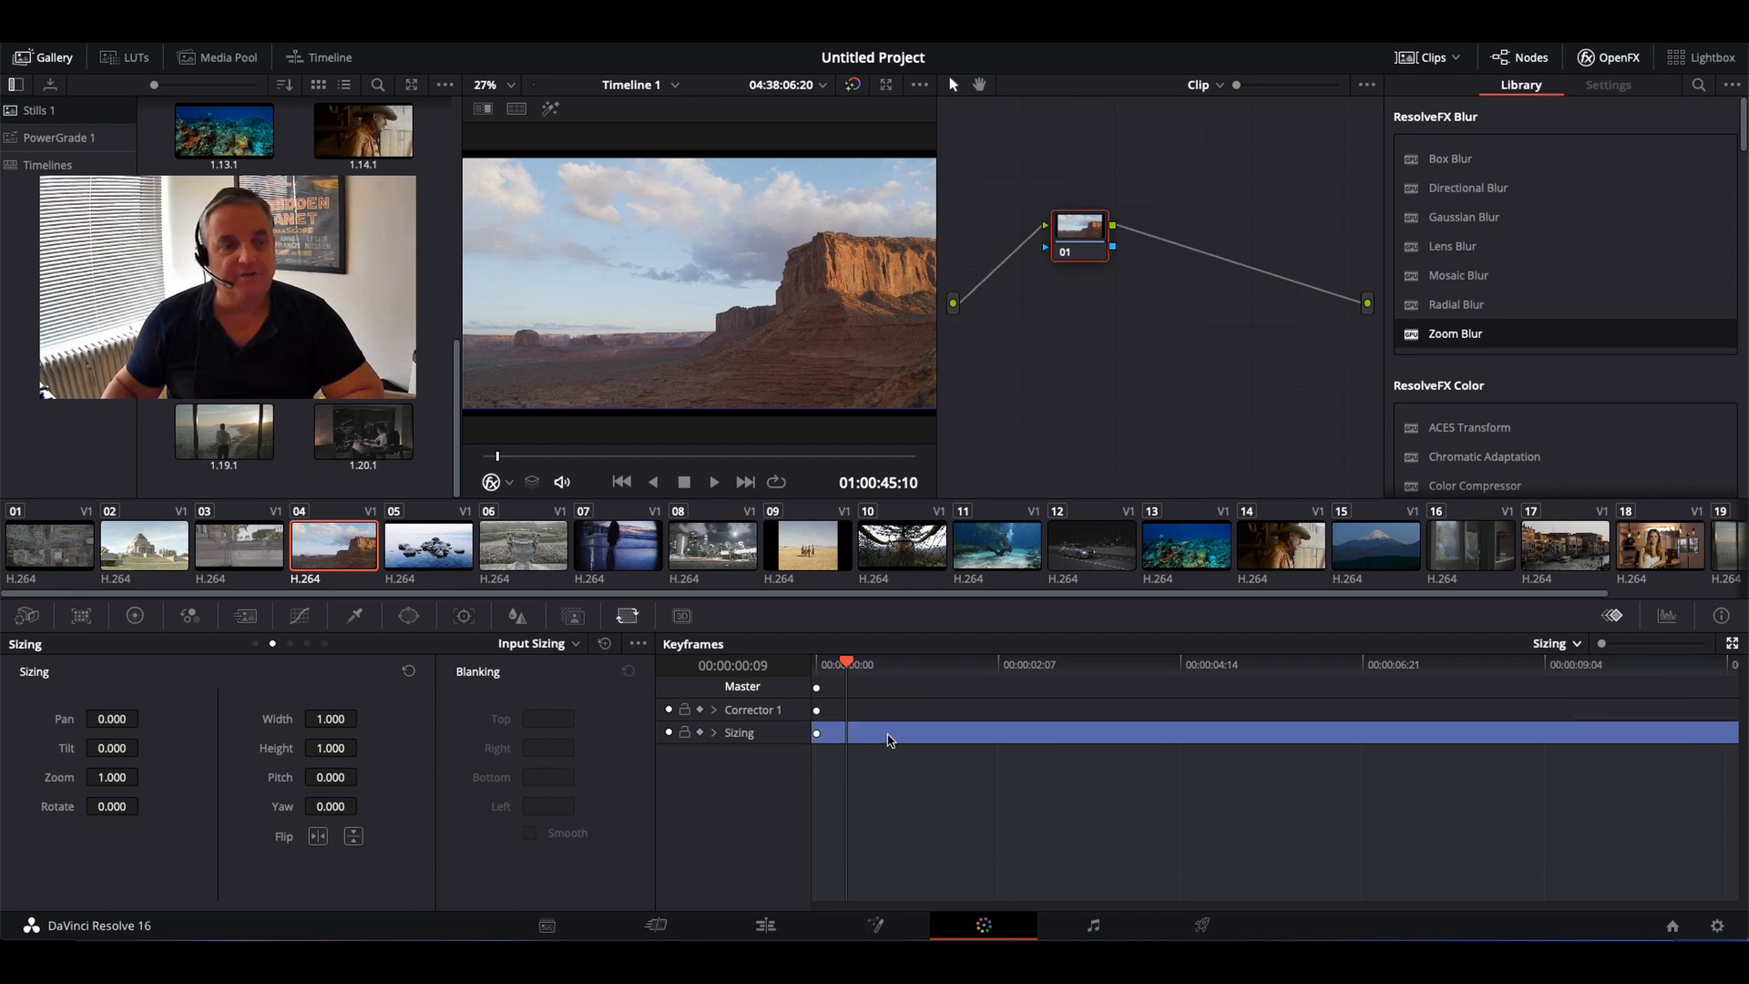
right_click(865, 738)
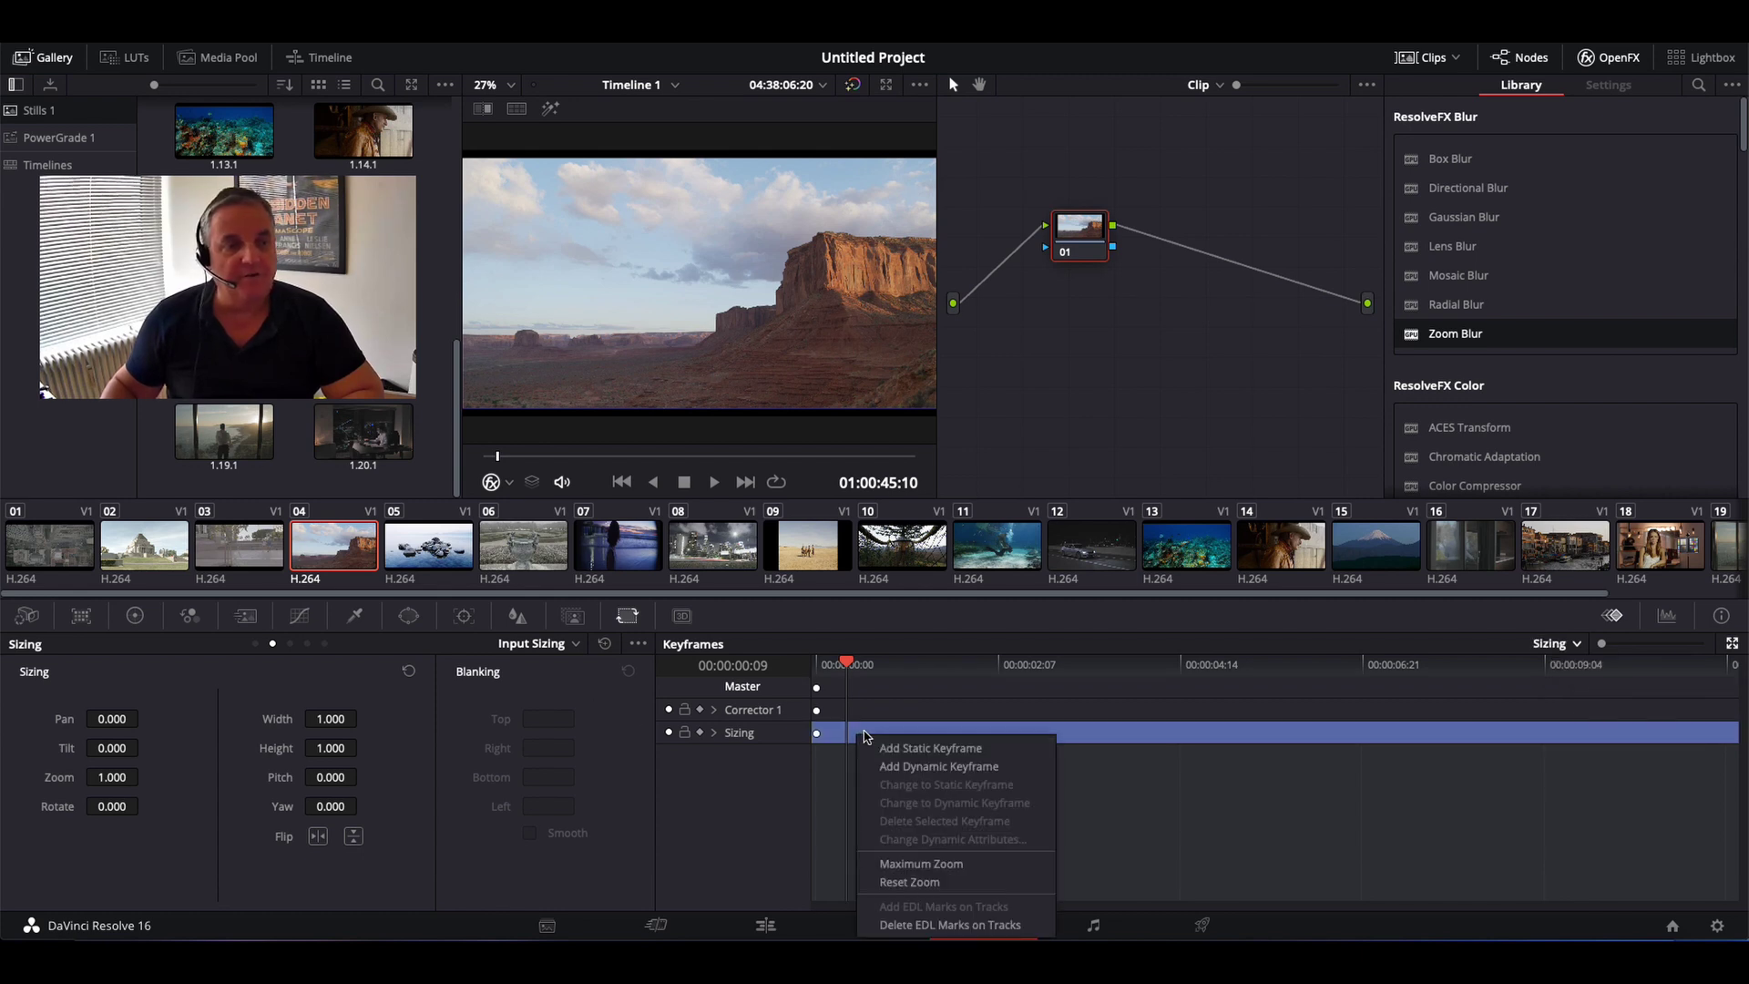
click(916, 766)
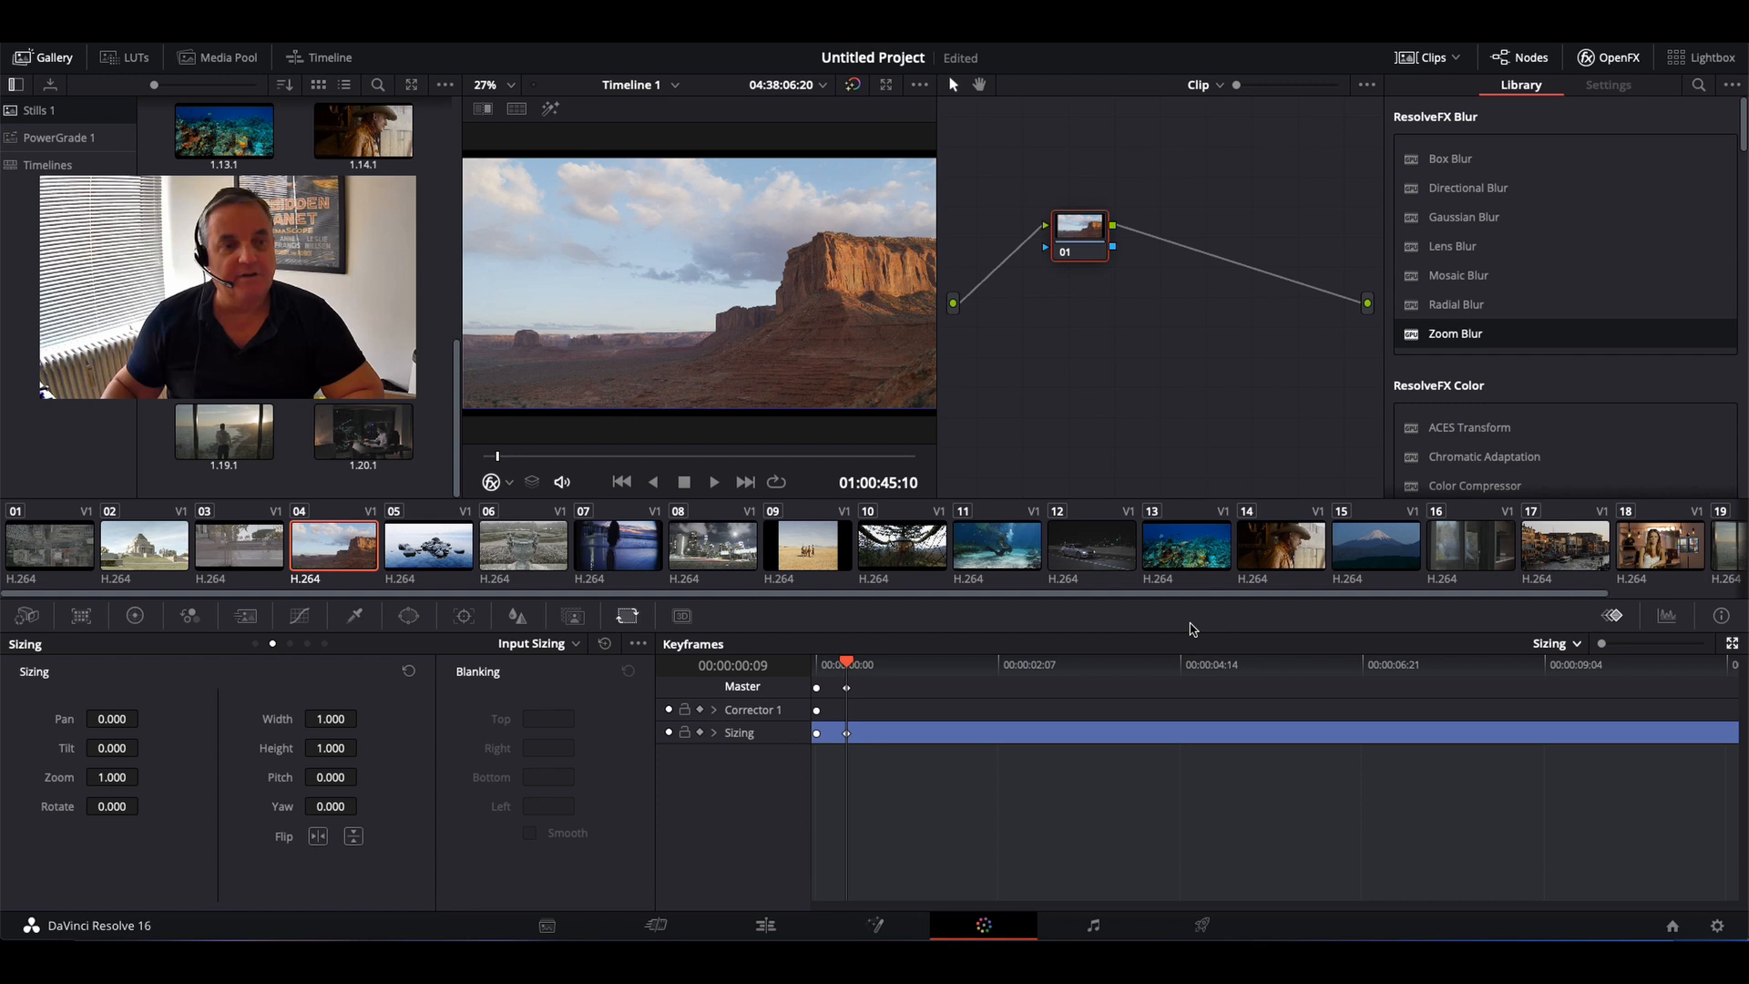
Add a second Sizing keyframe about three seconds in and park the playhead just after it
click(1088, 669)
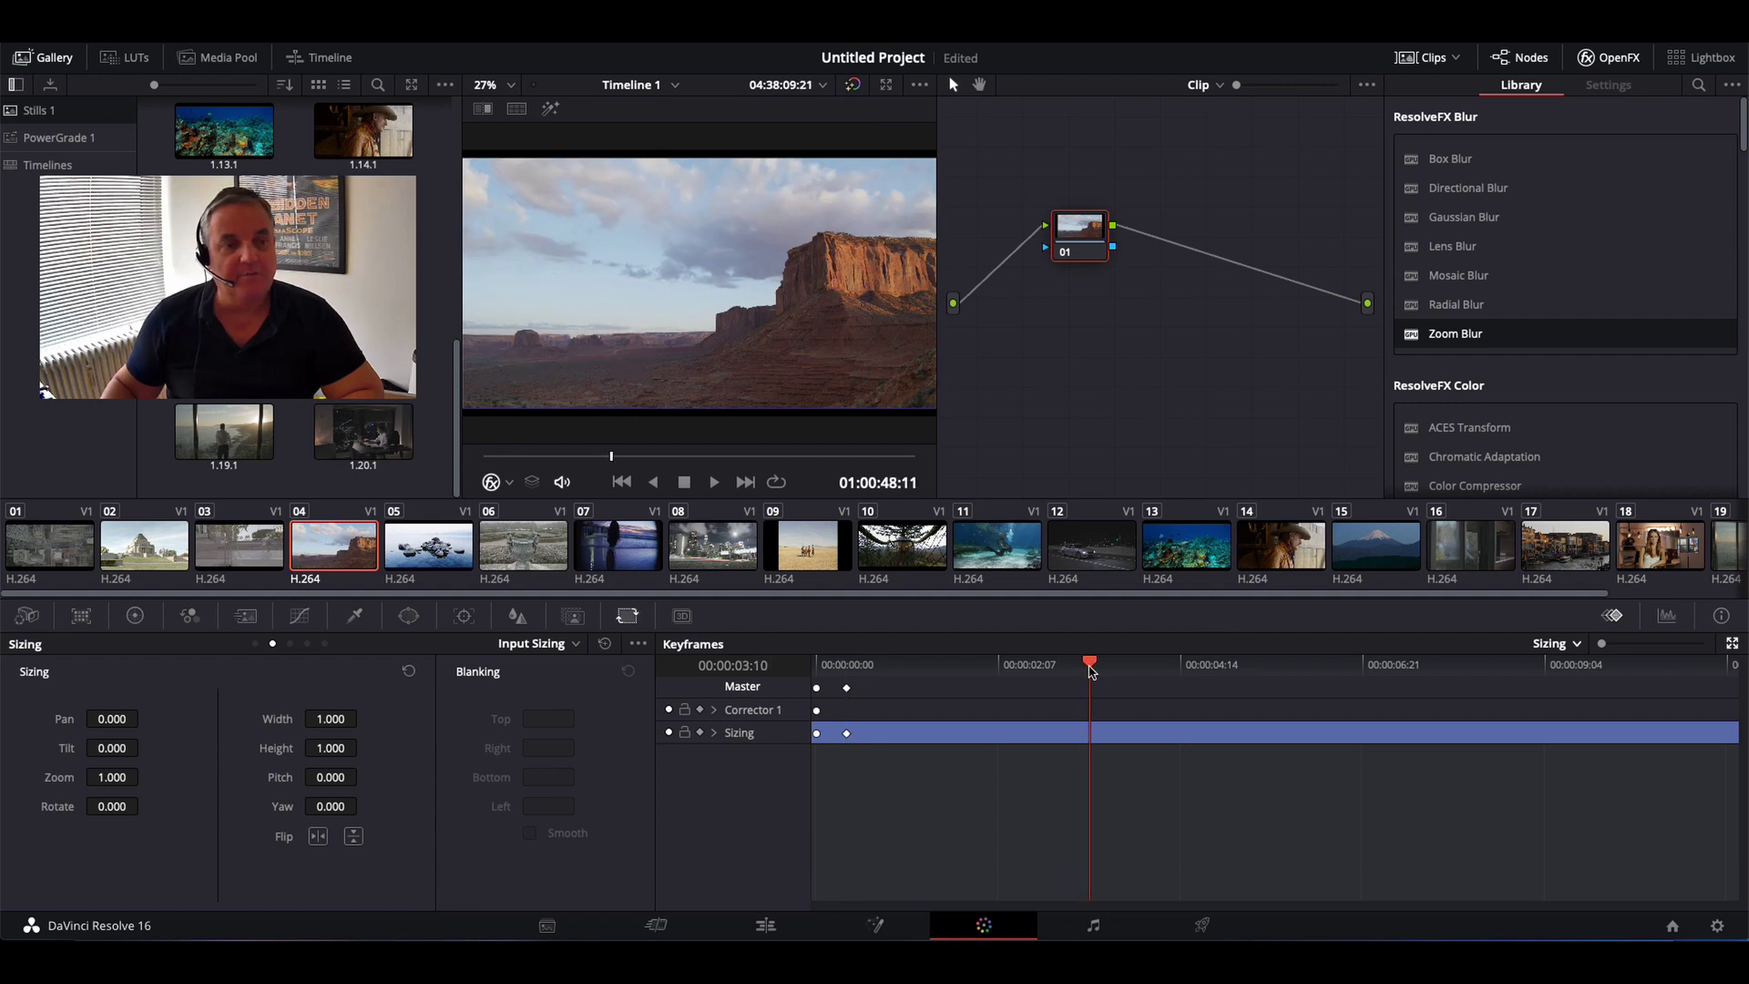
right_click(1086, 738)
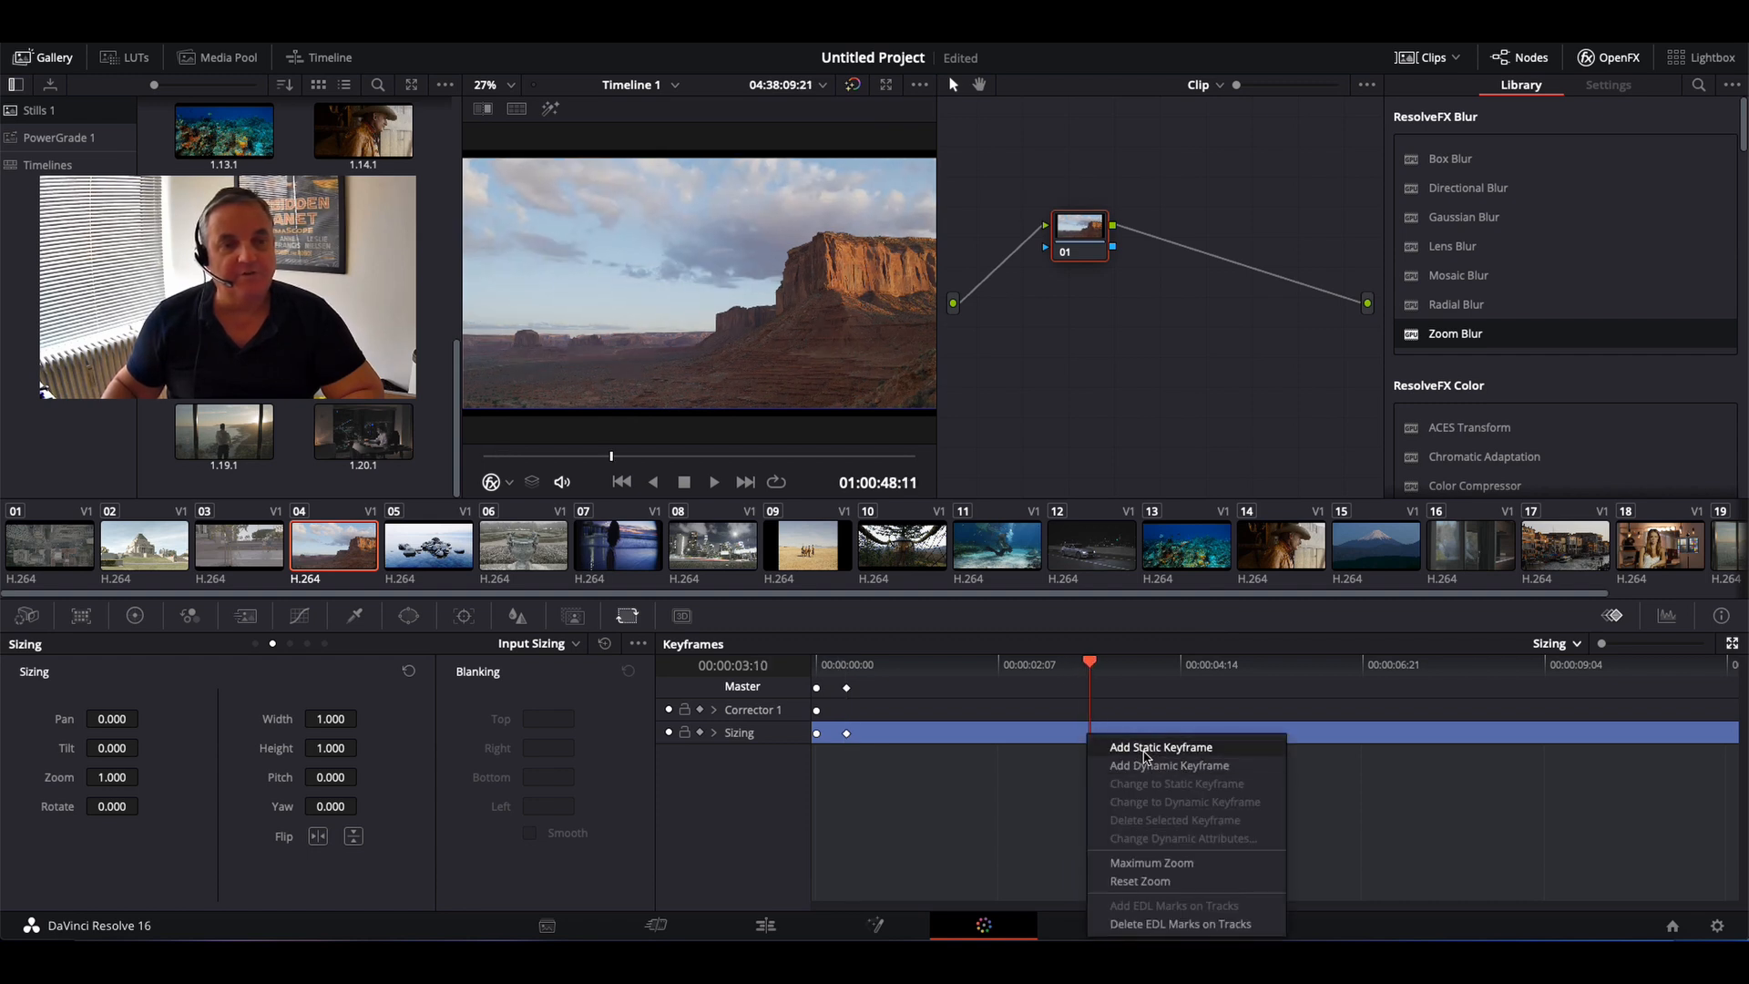
click(1144, 749)
click(1129, 665)
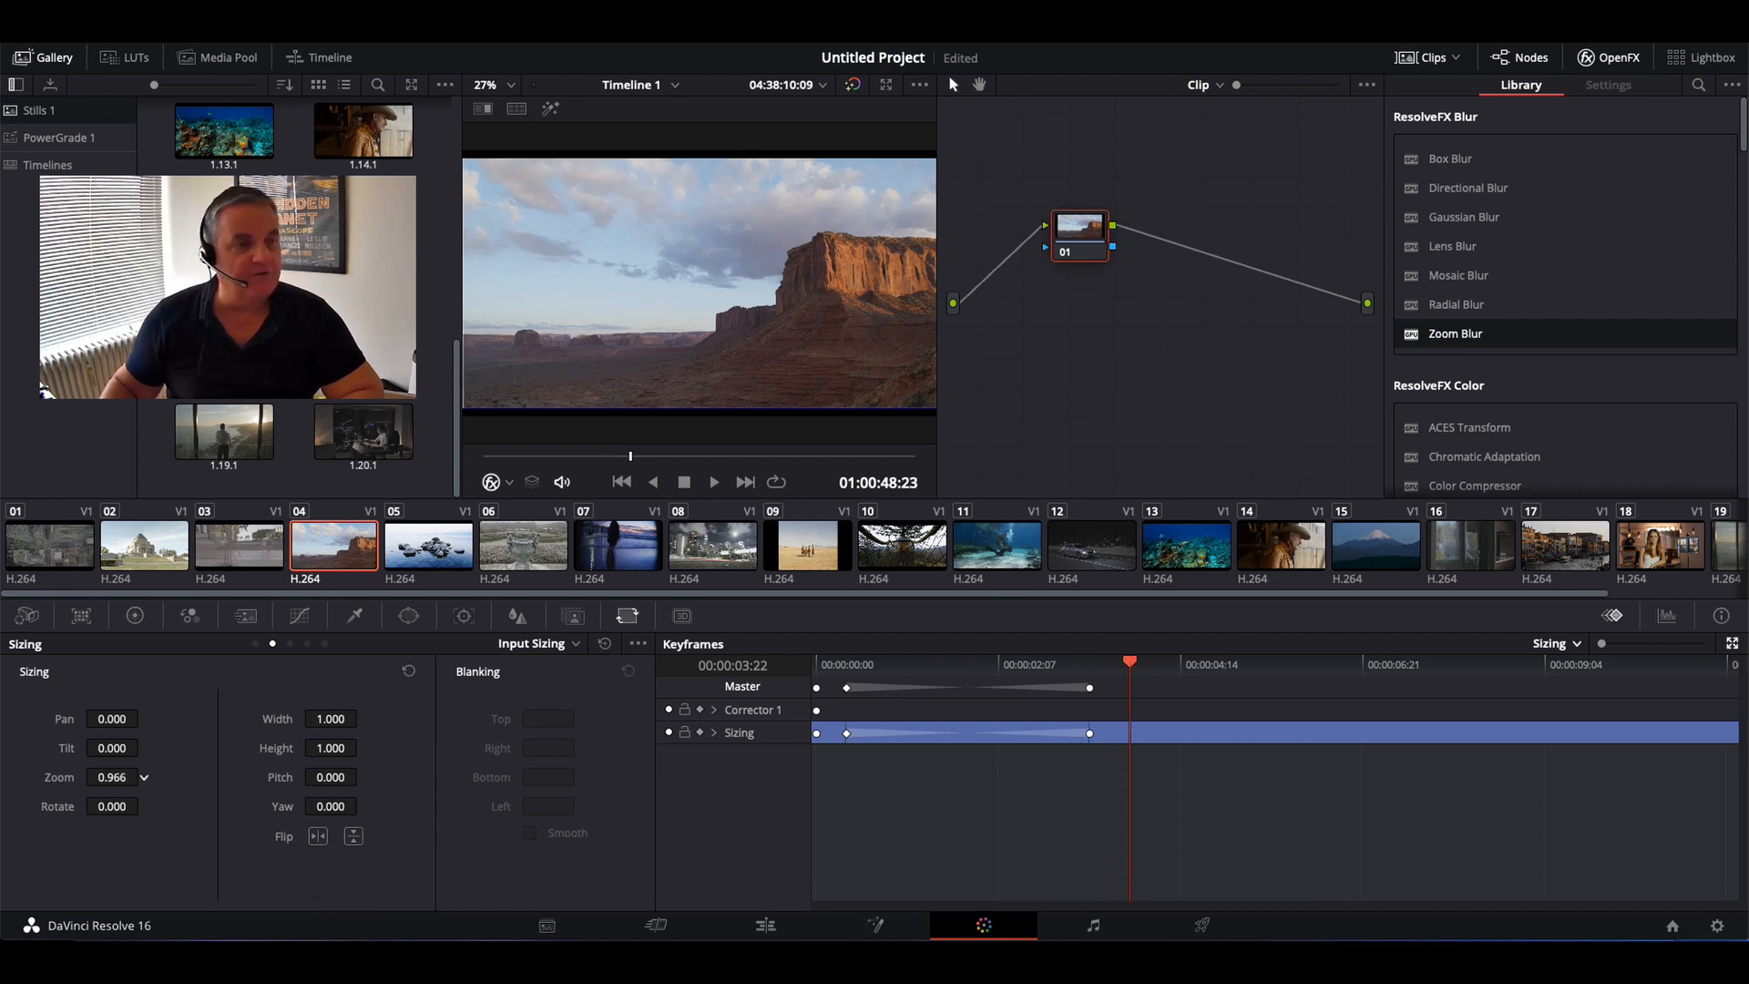
Set Sizing zoom to 0.316, pan to 467.5 and tilt to 303 for the shrunken upper-right shot
mouse_move(123, 776)
mouse_down()
mouse_move(144, 777)
mouse_move(123, 776)
mouse_up()
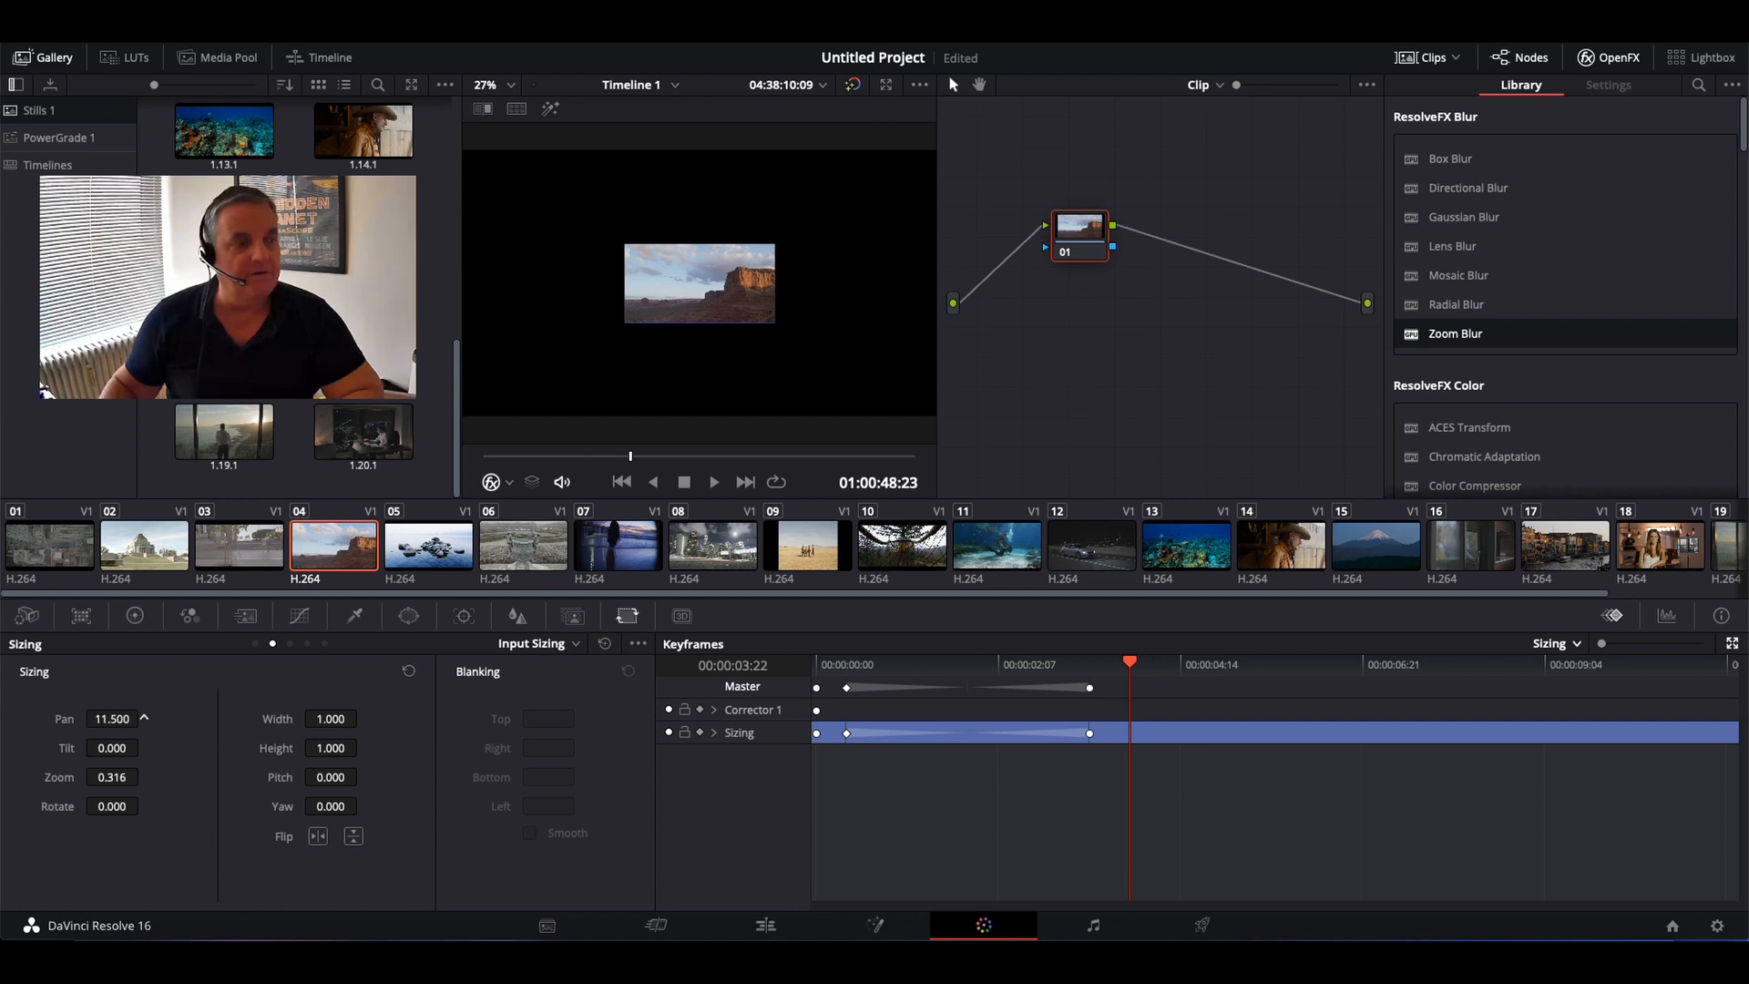
drag(143, 718, 111, 718)
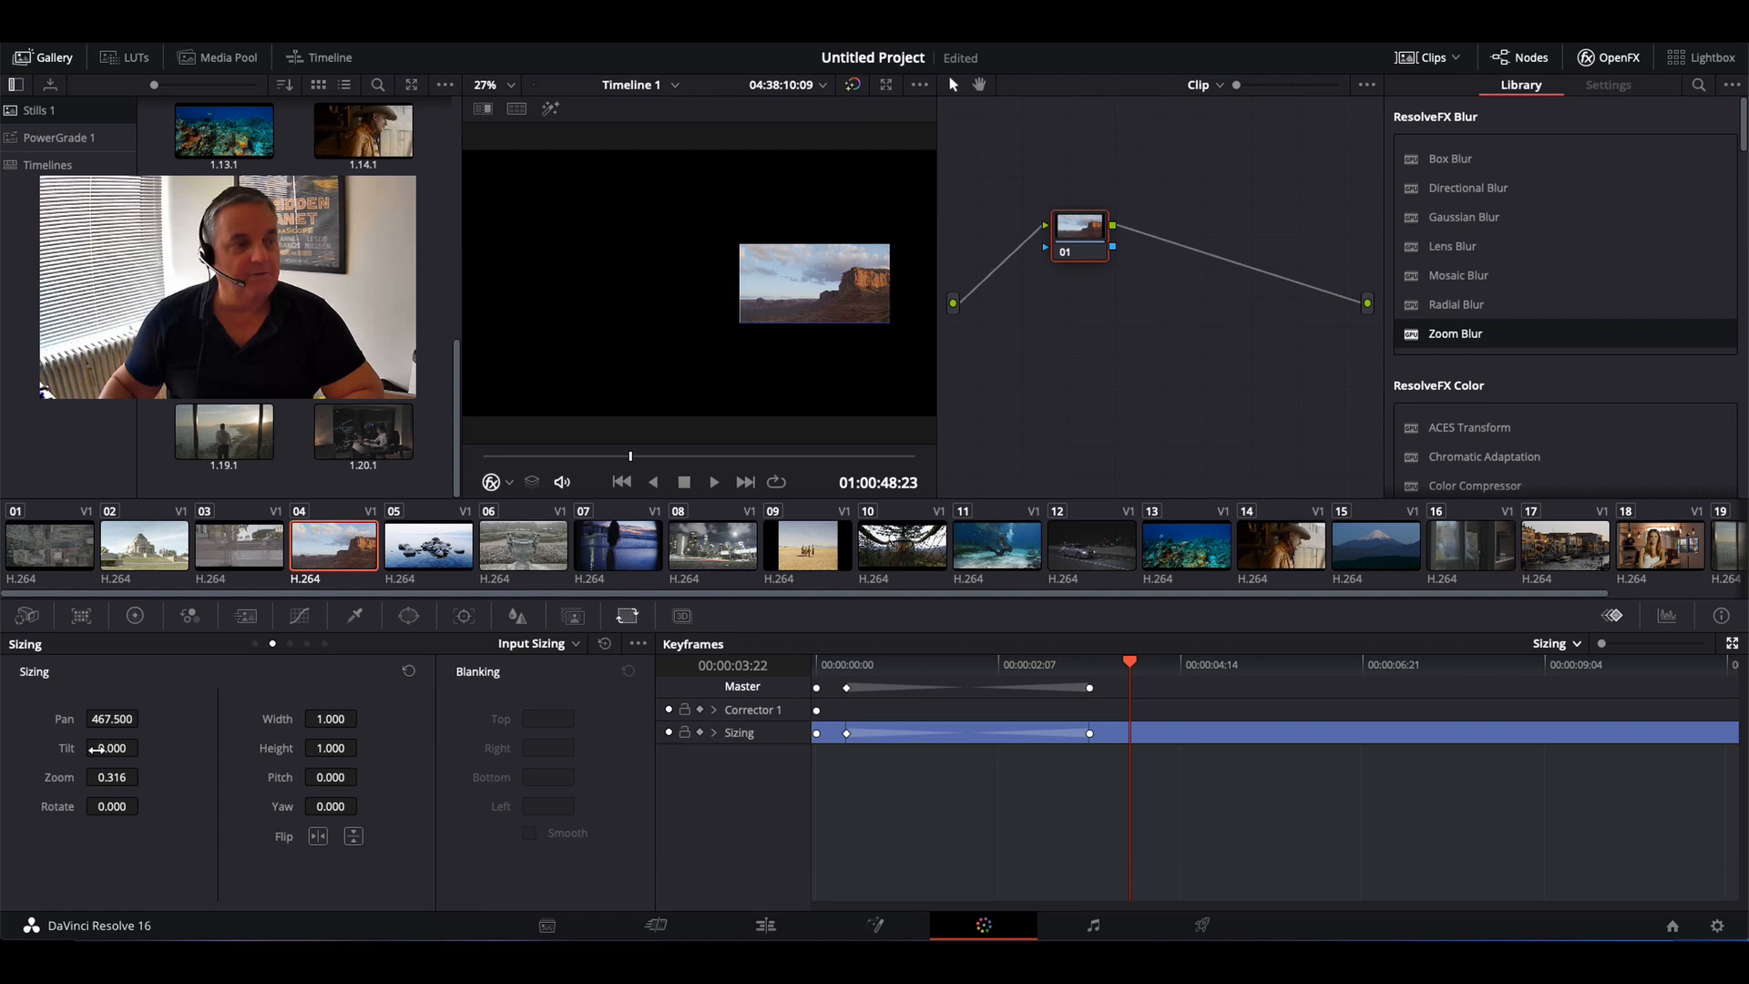
drag(112, 748, 142, 748)
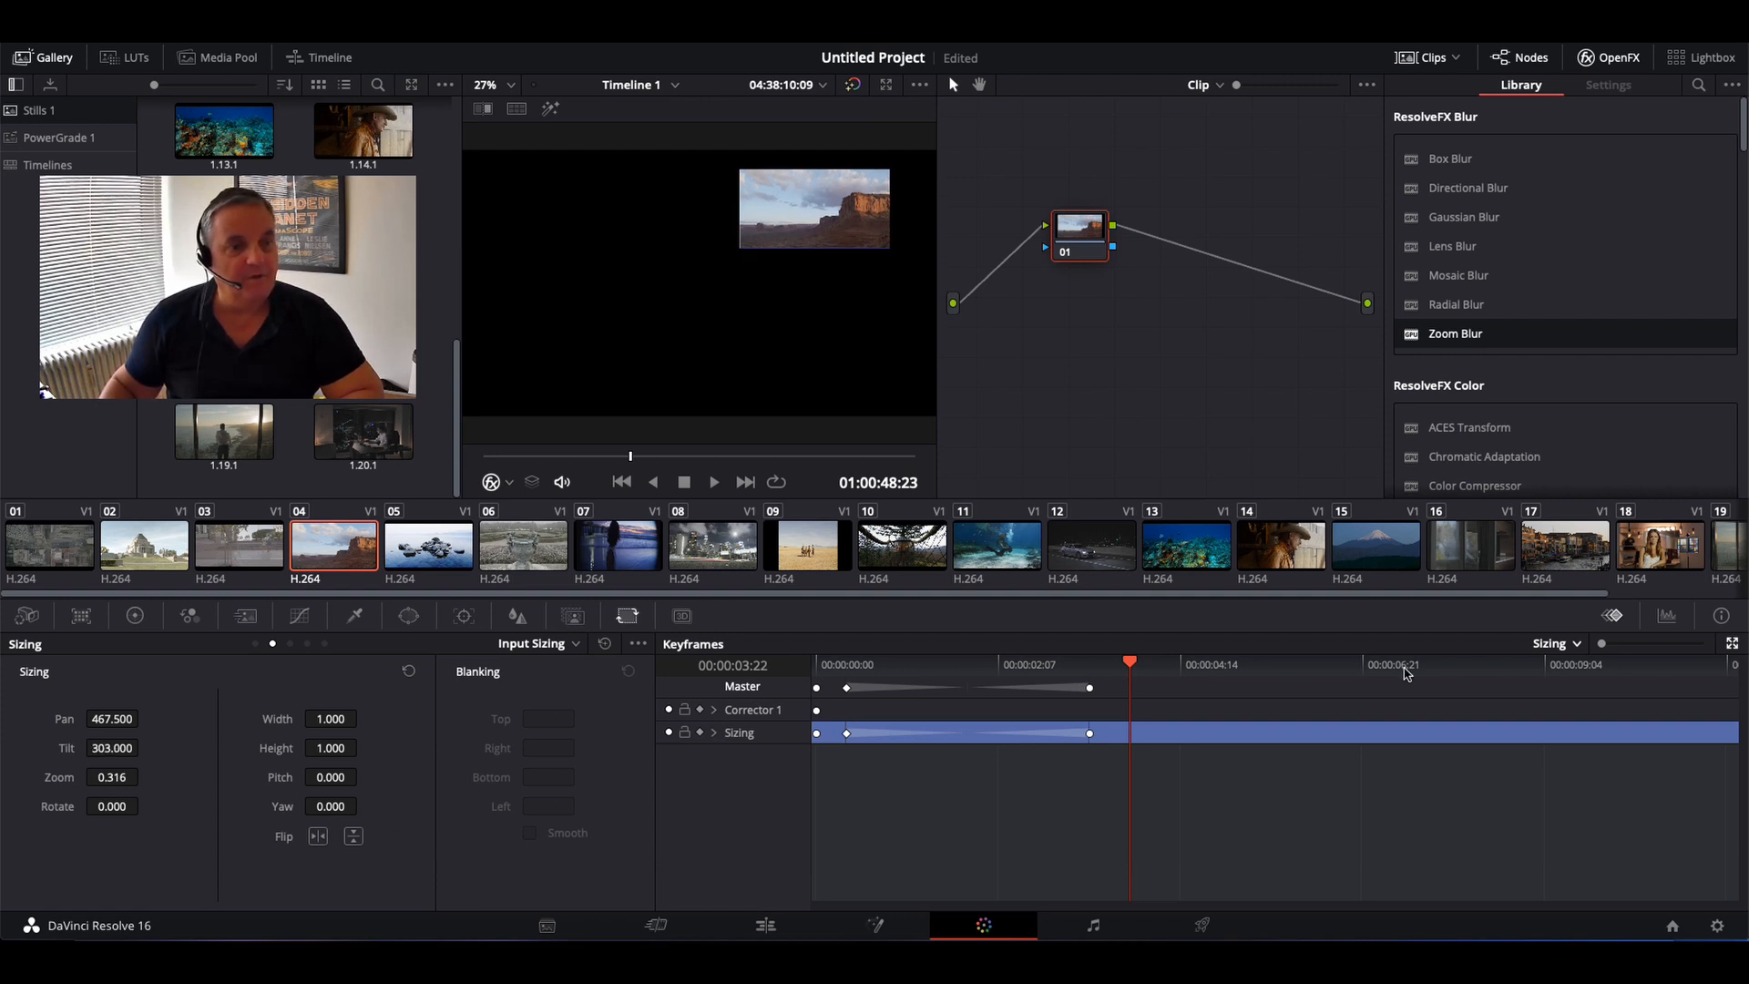
Play the sizing animation from the clip start and stop at the end of the move
click(830, 663)
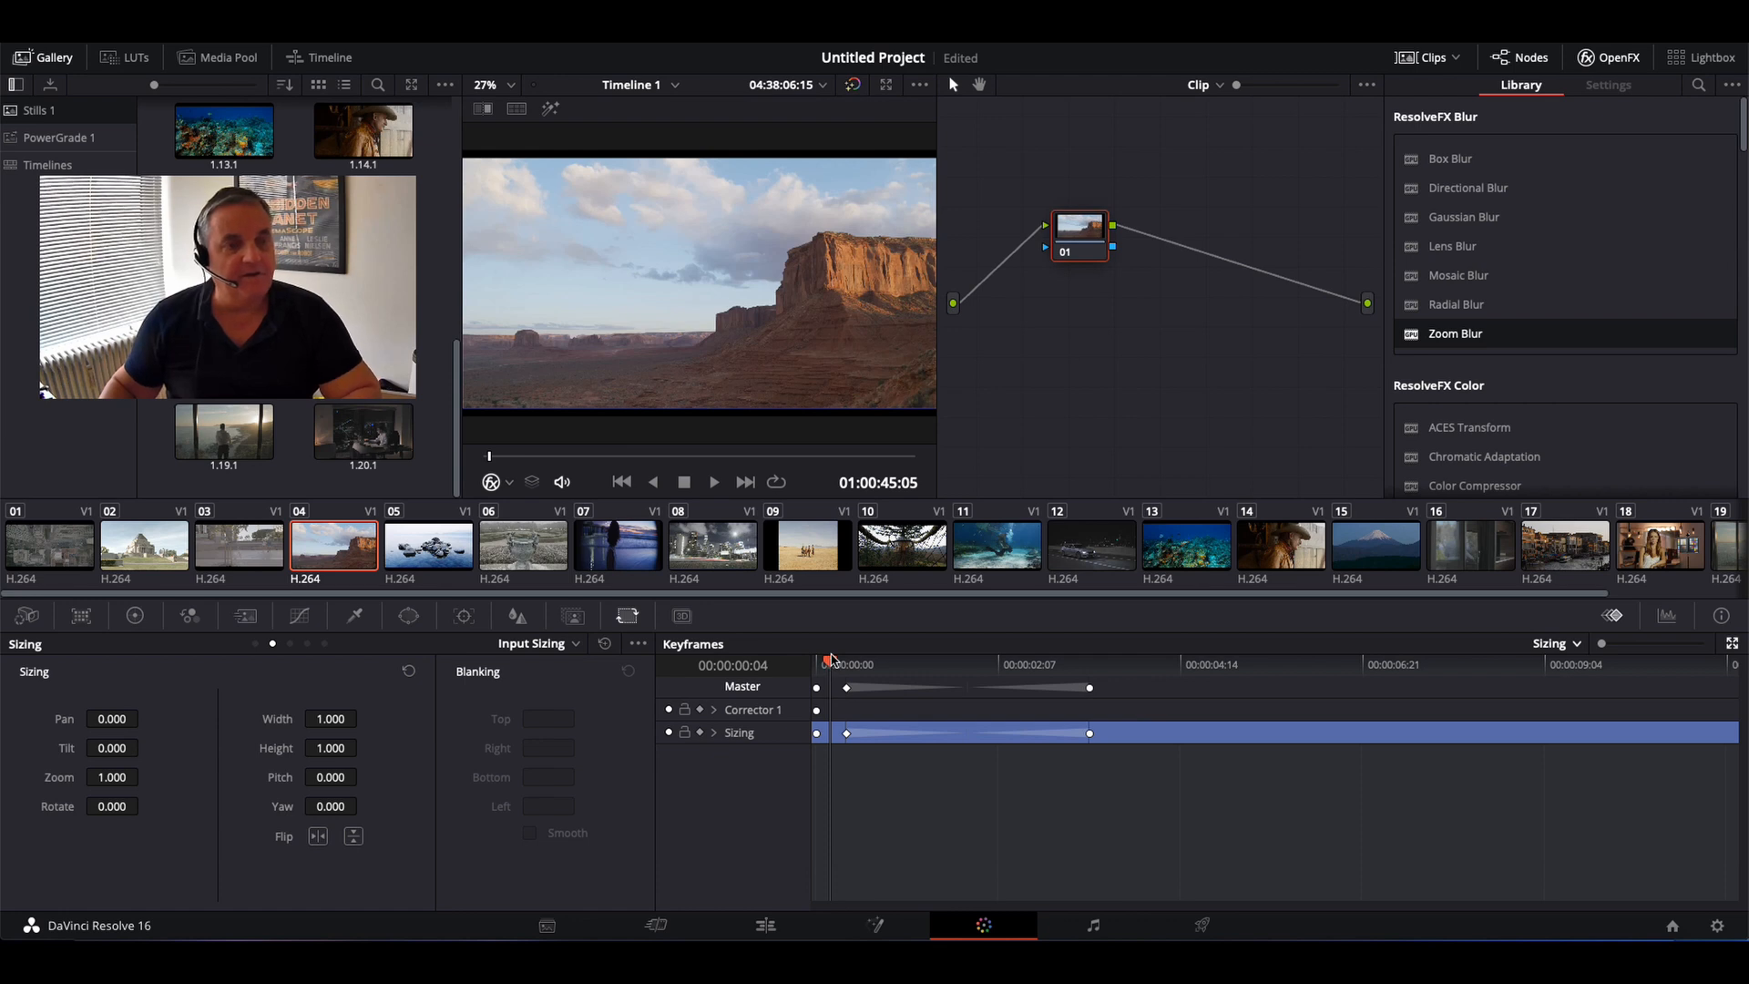
key(space)
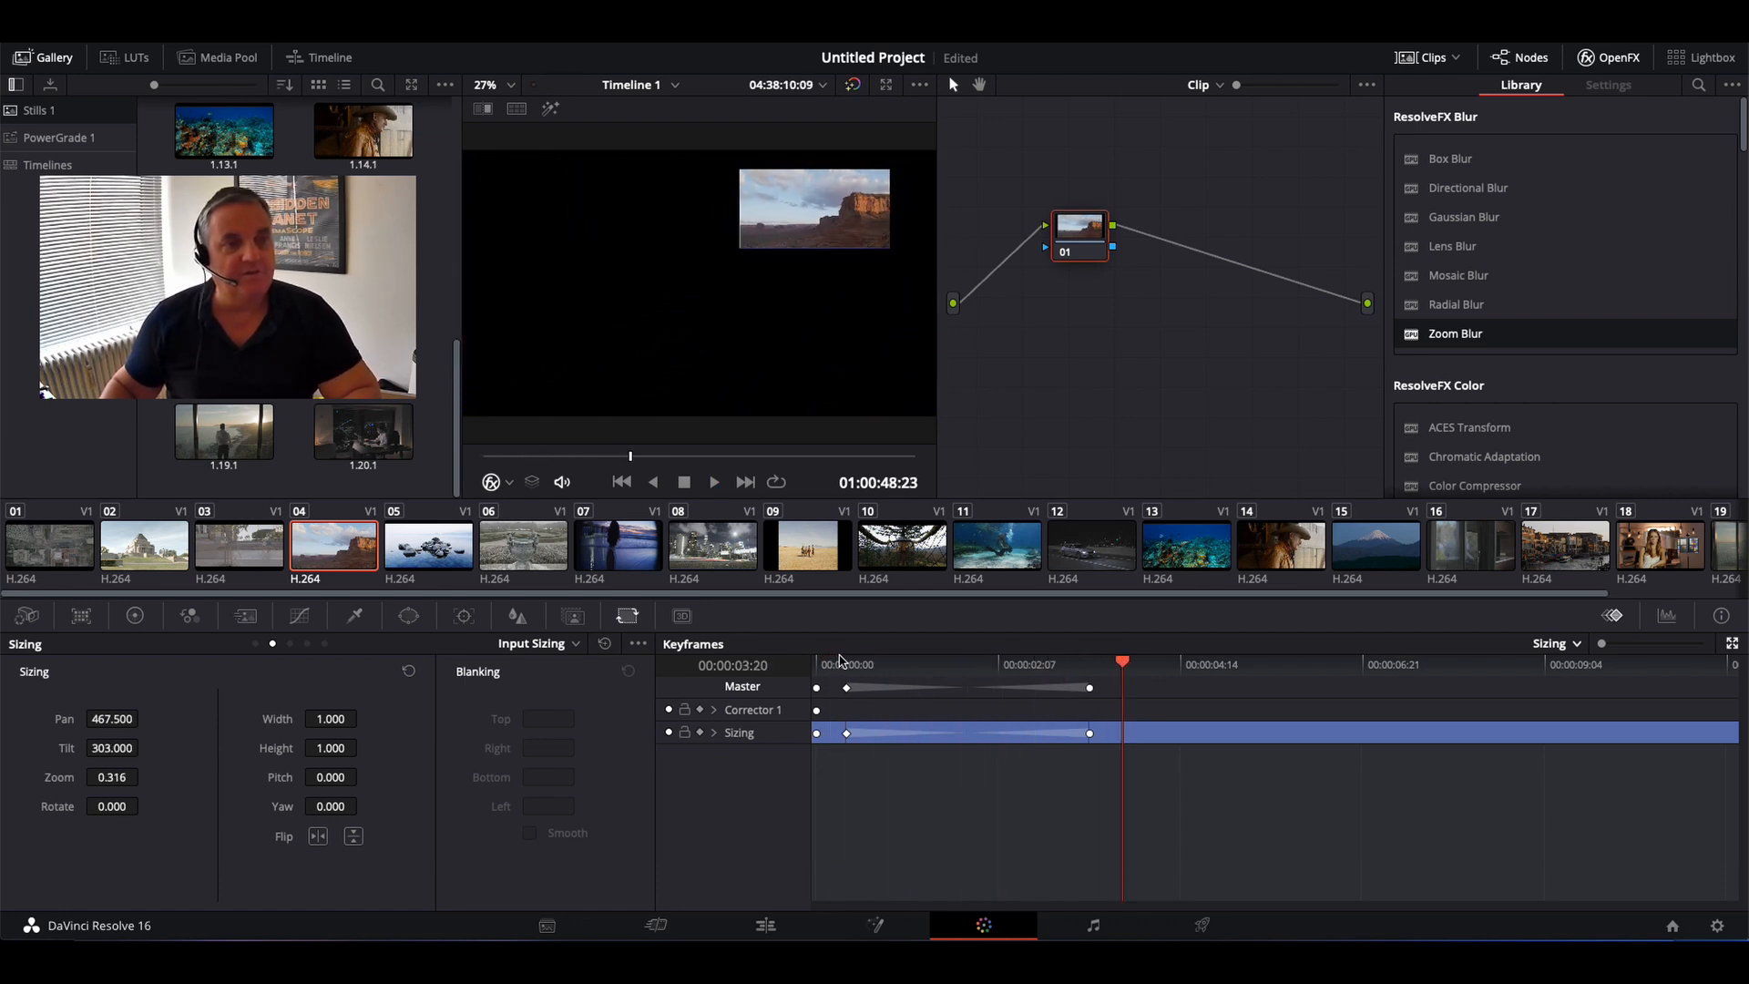
key(space)
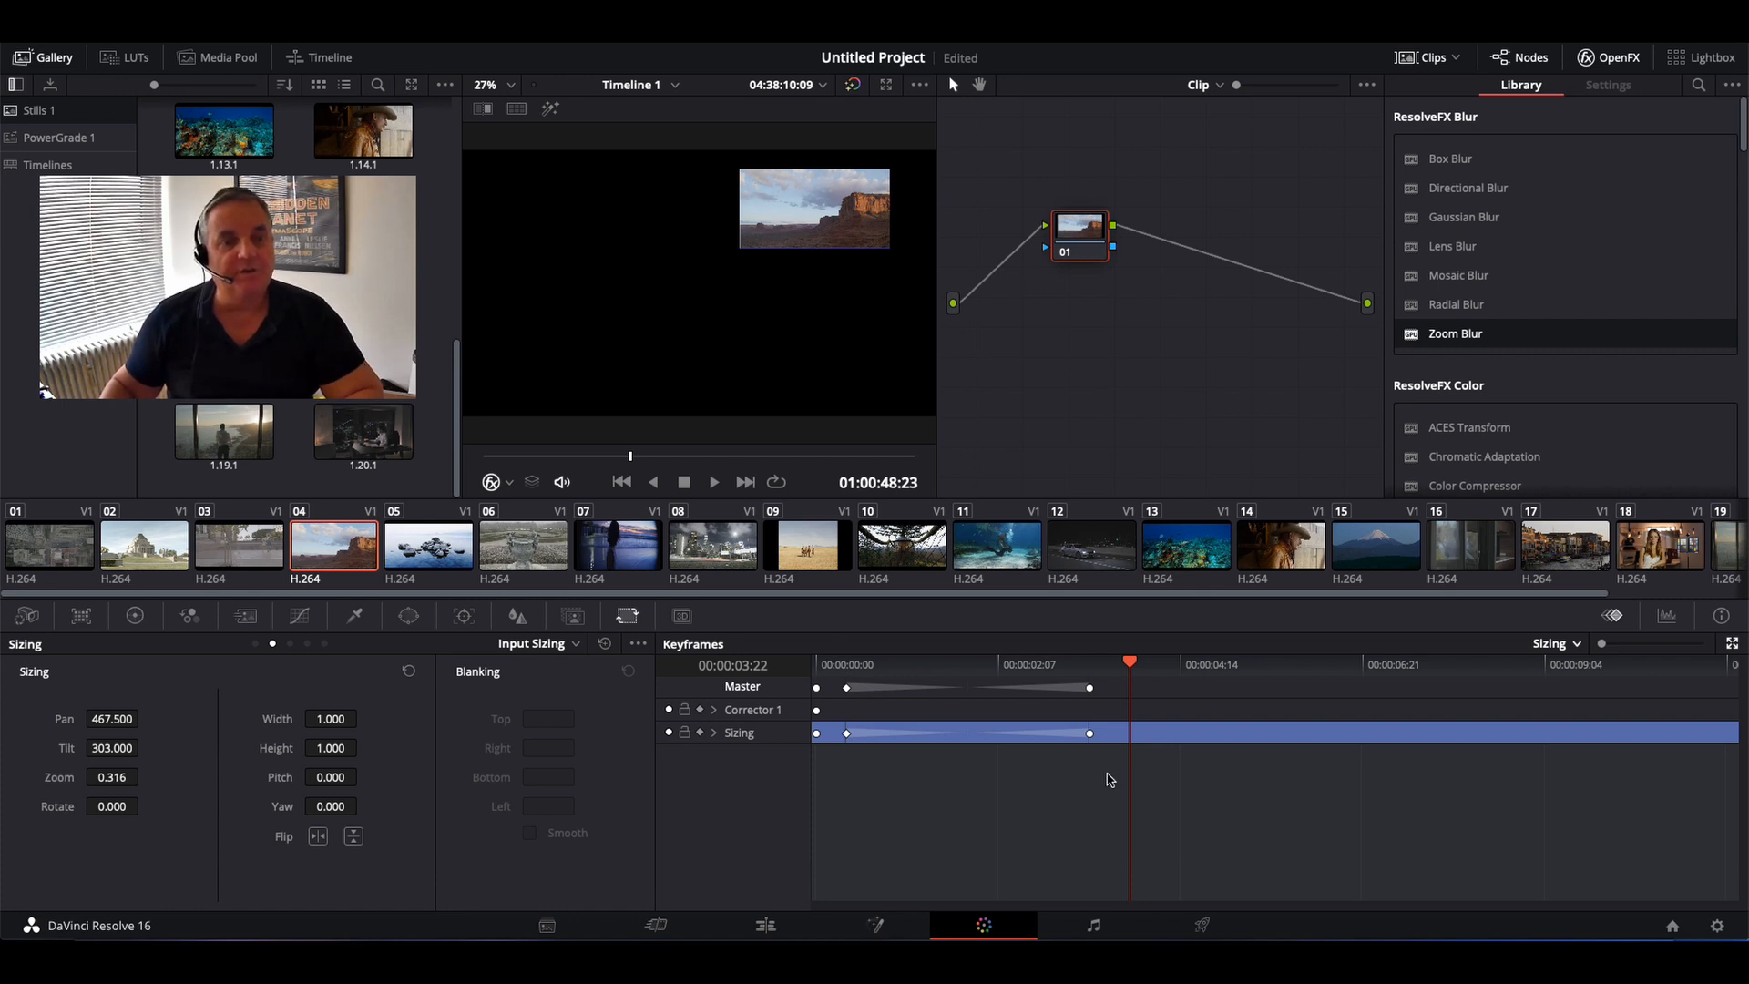
Give both Sizing keyframes an S-curve dissolve with Start and End Dissolve at 2
drag(1108, 780, 837, 731)
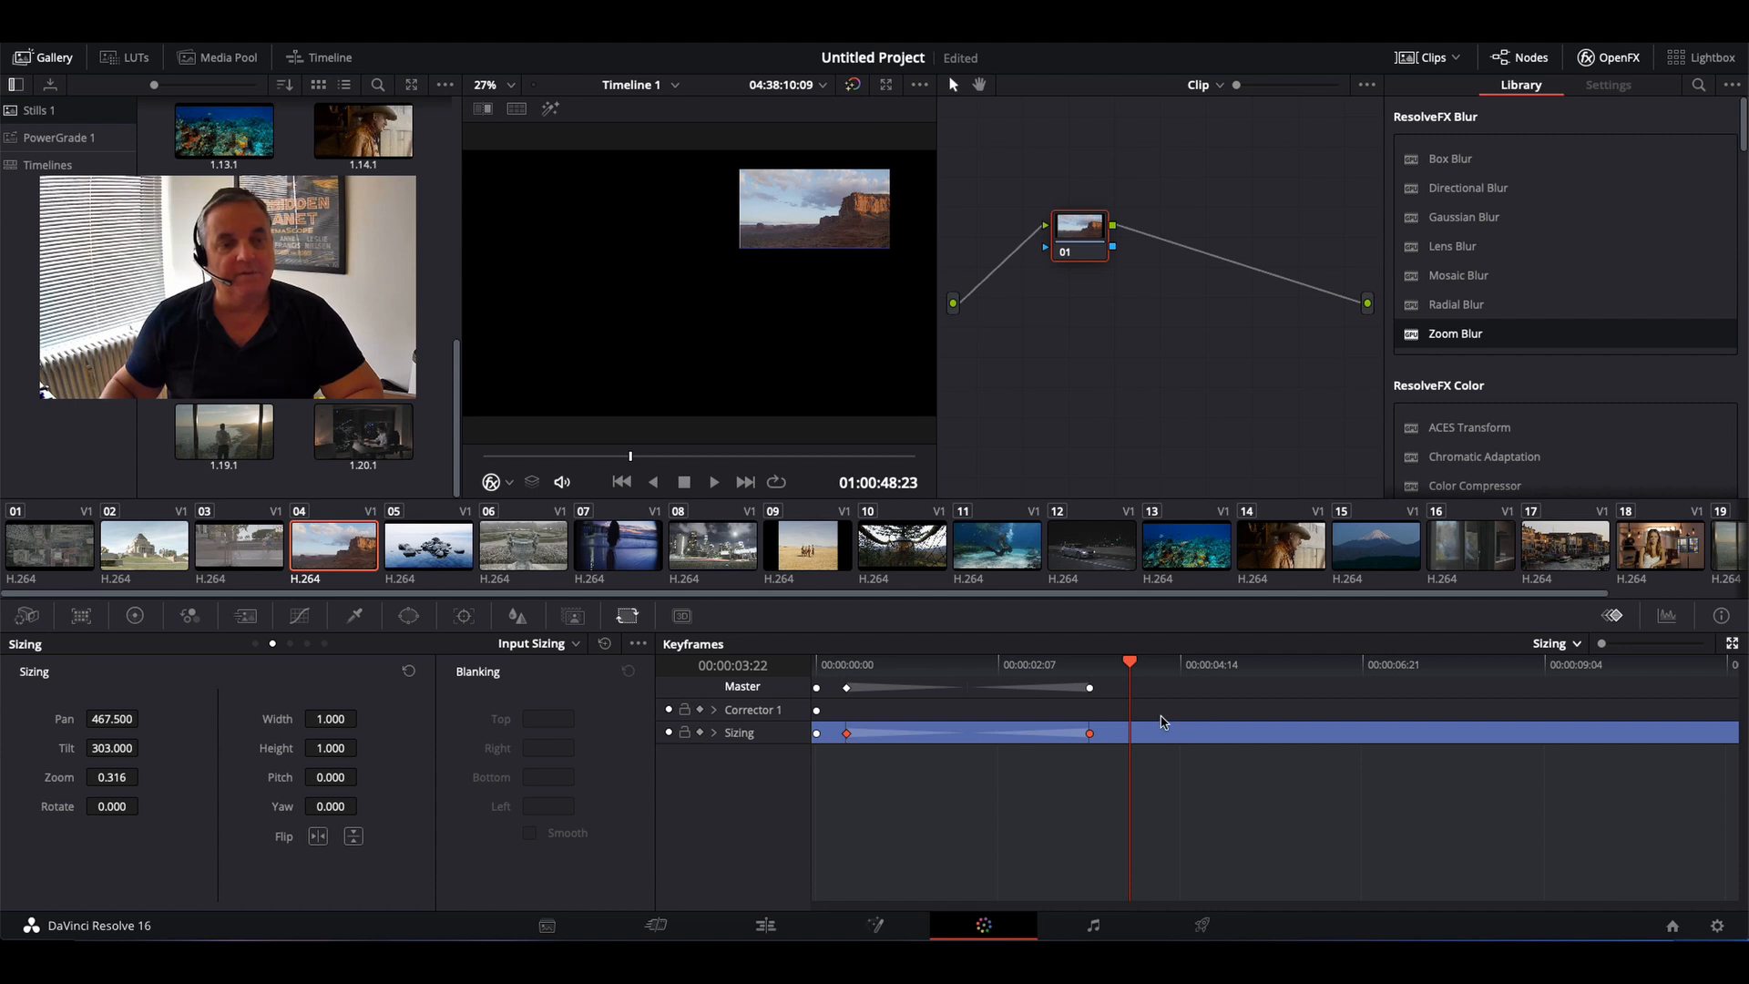
right_click(1006, 743)
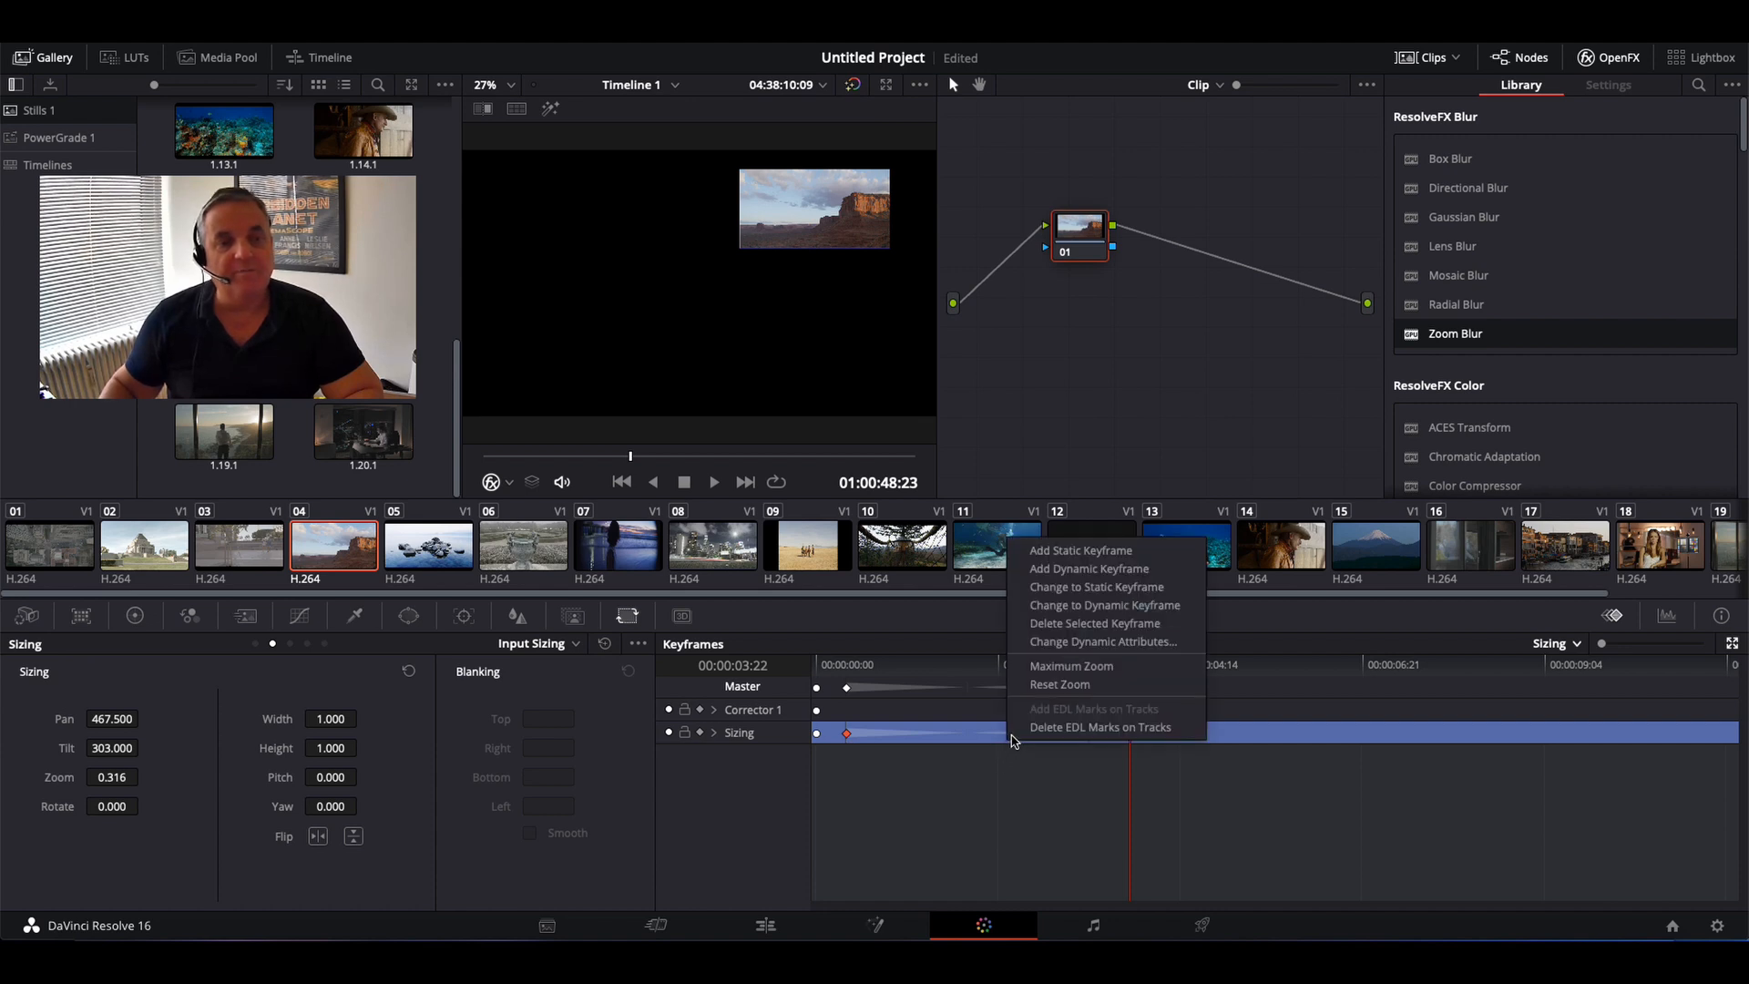
click(1113, 642)
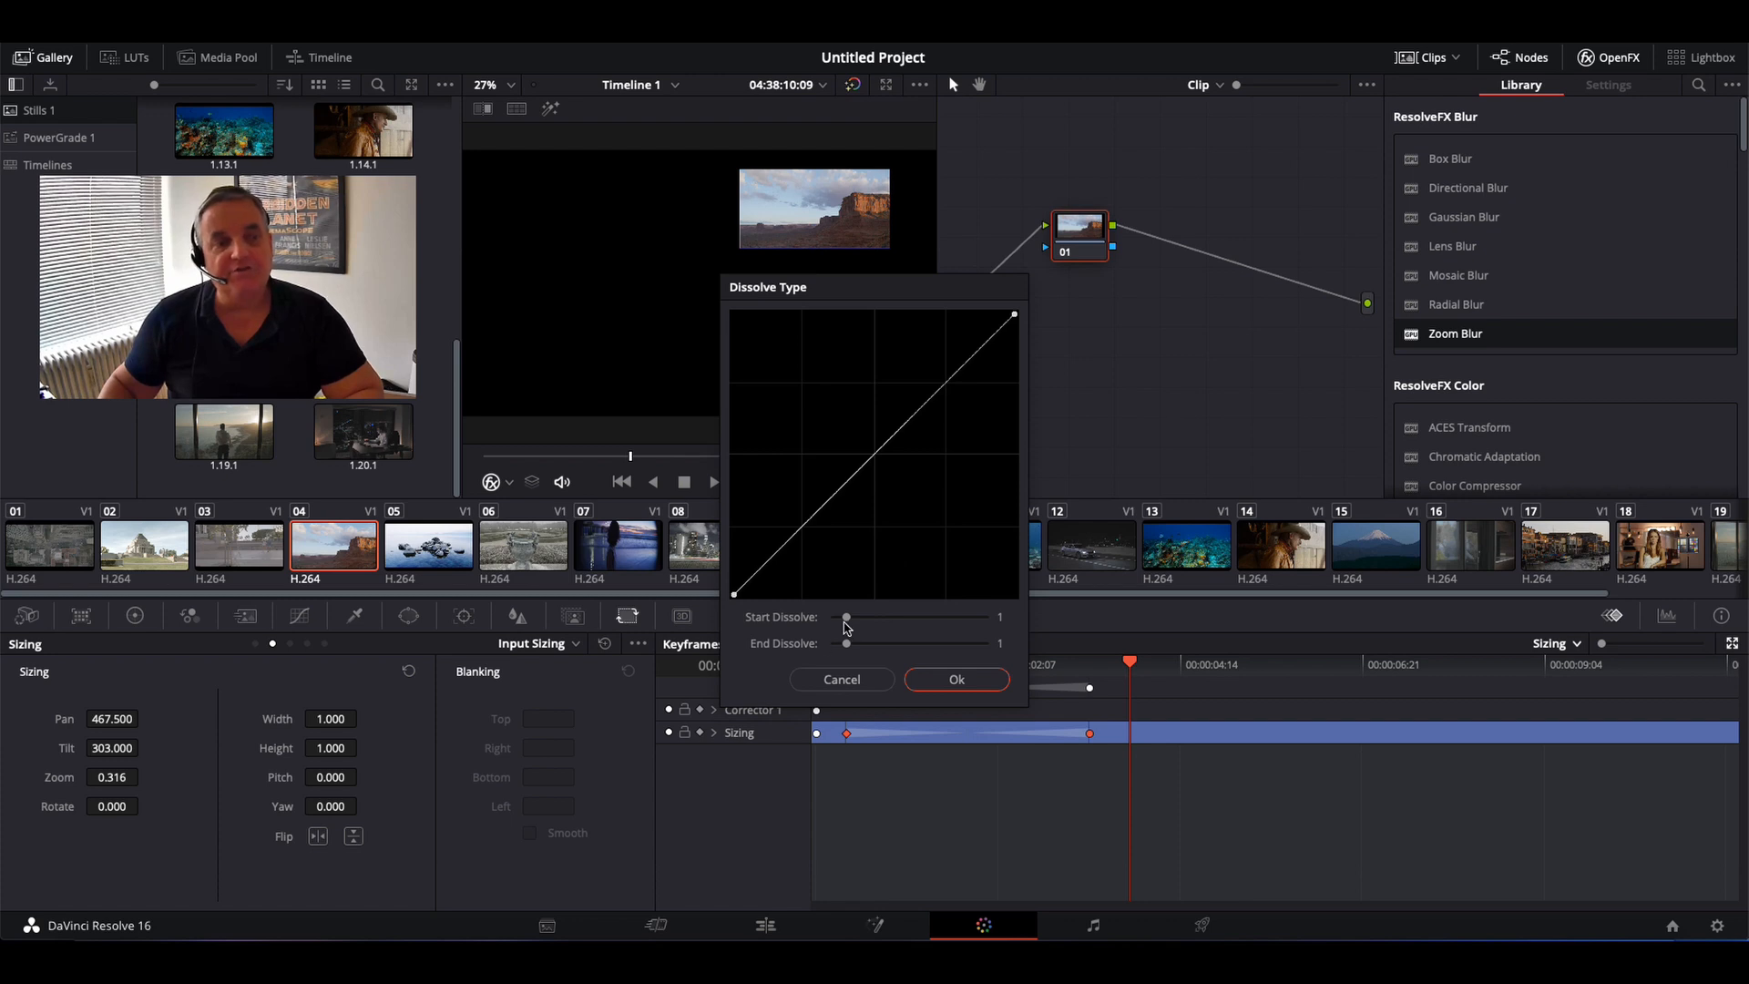
drag(846, 624, 857, 644)
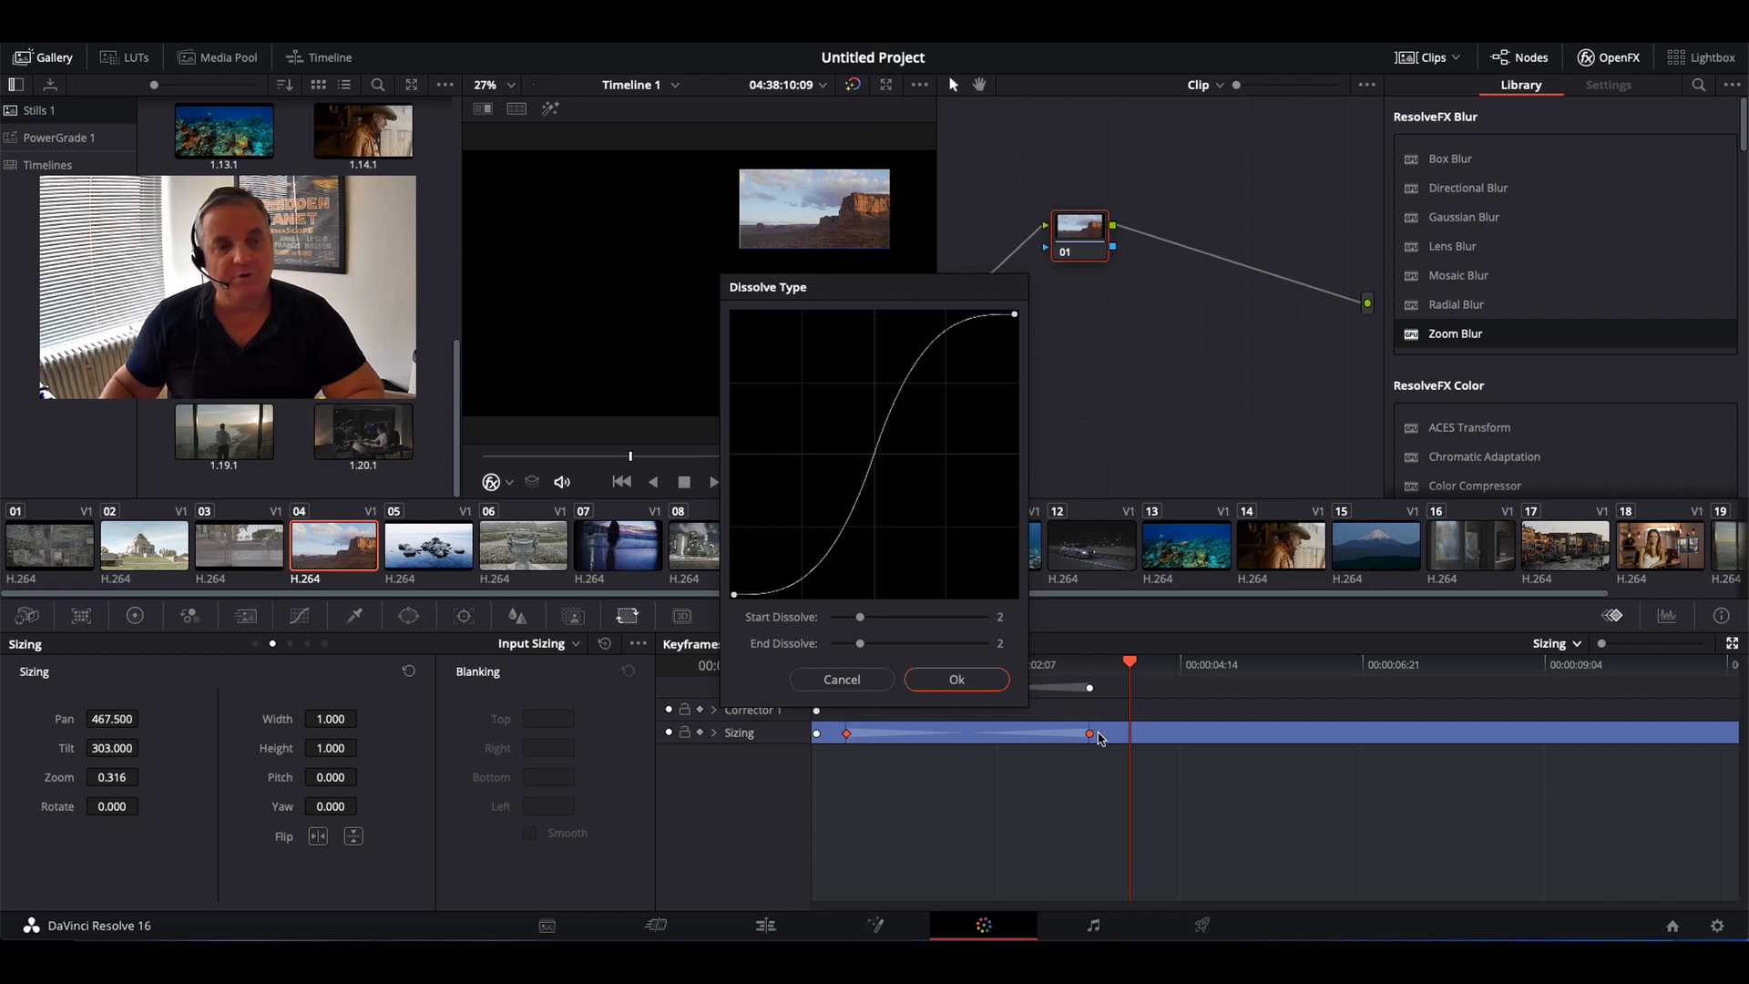
click(965, 693)
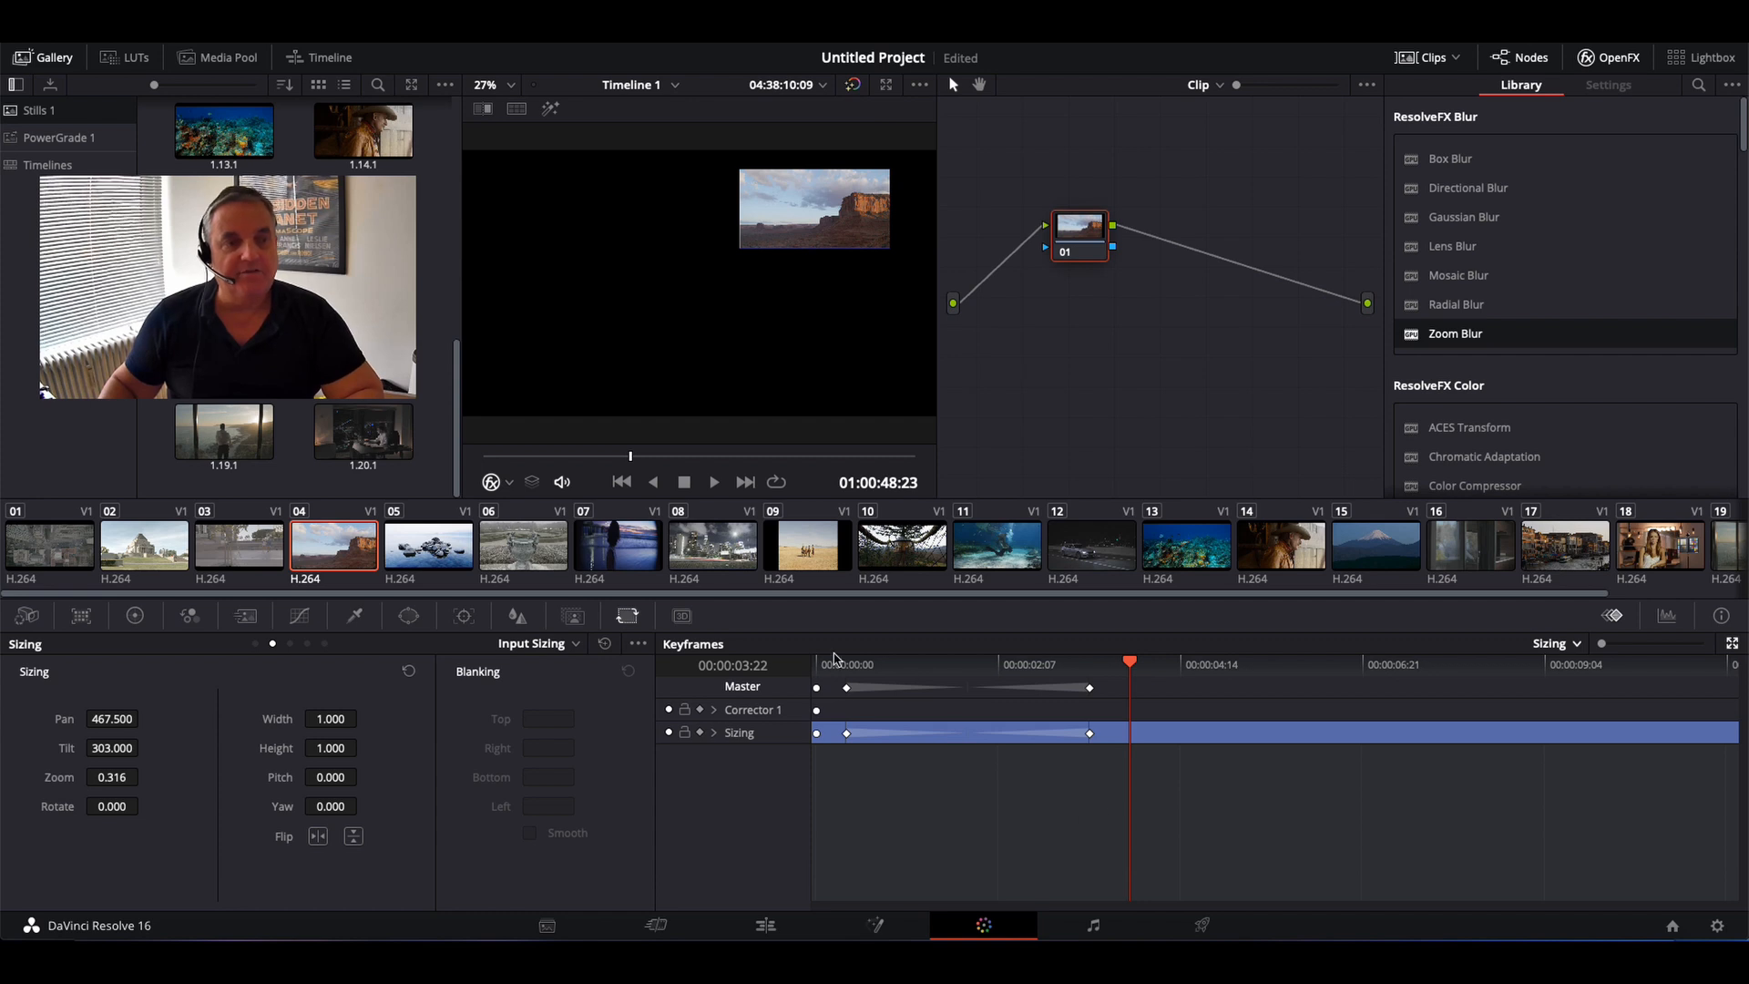
click(840, 663)
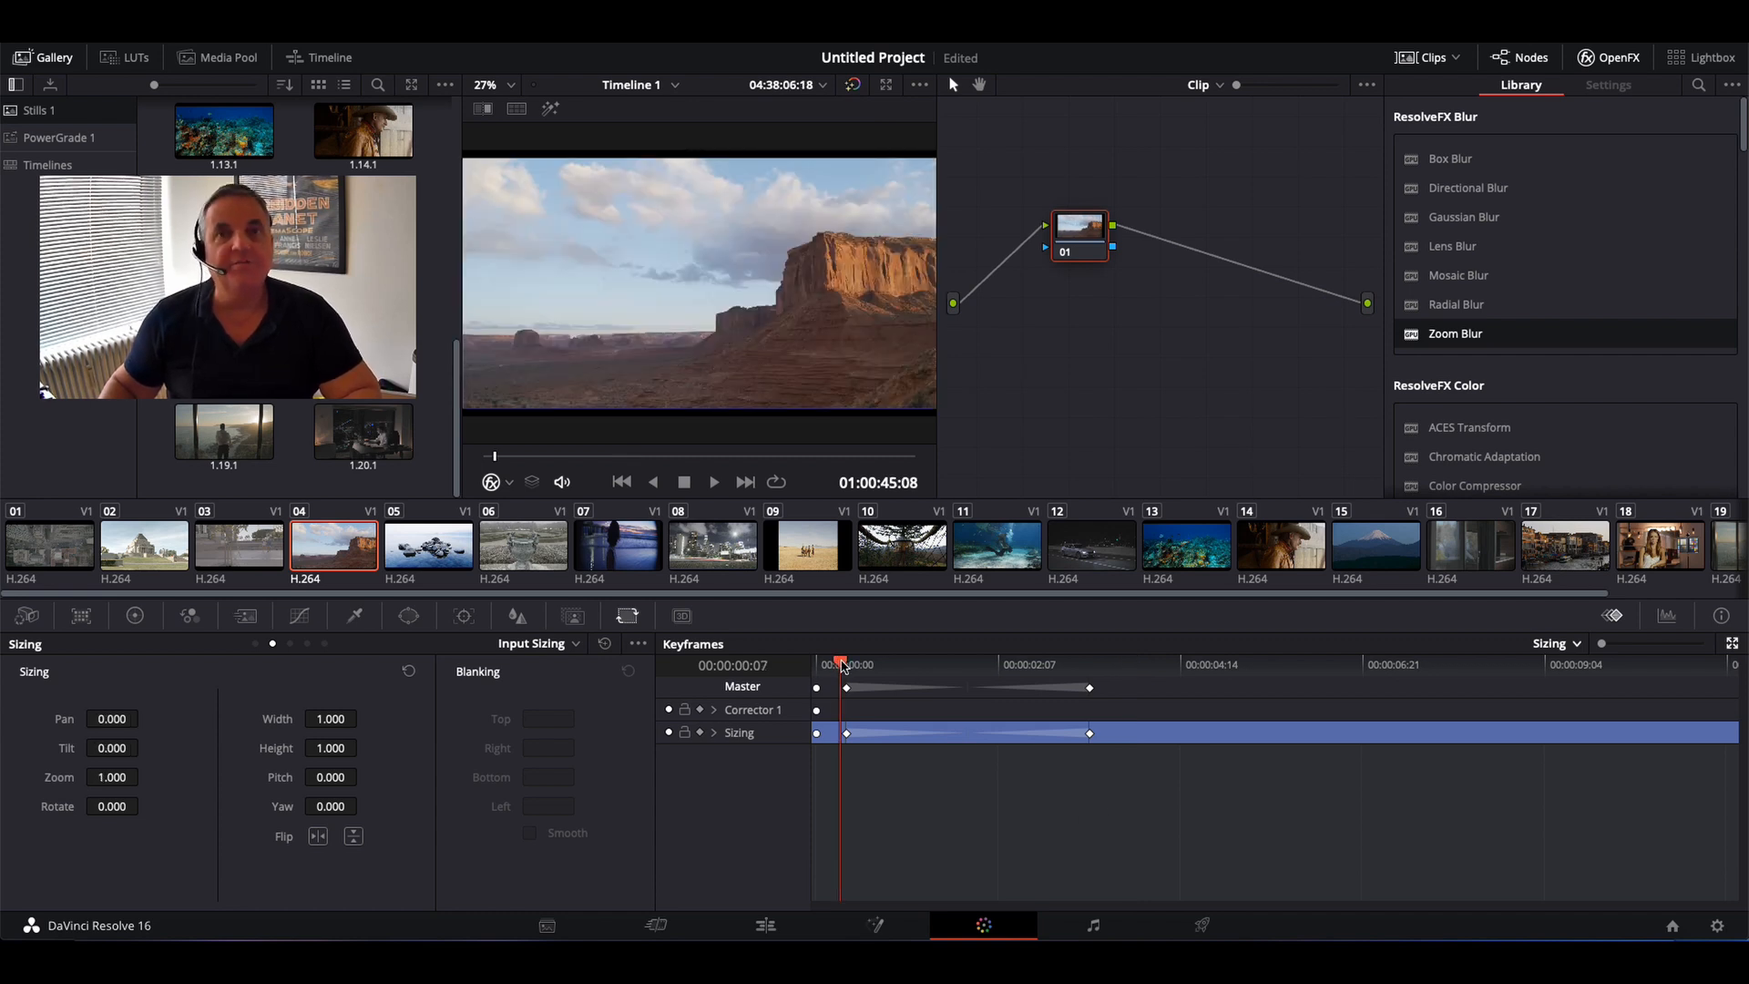
key(space)
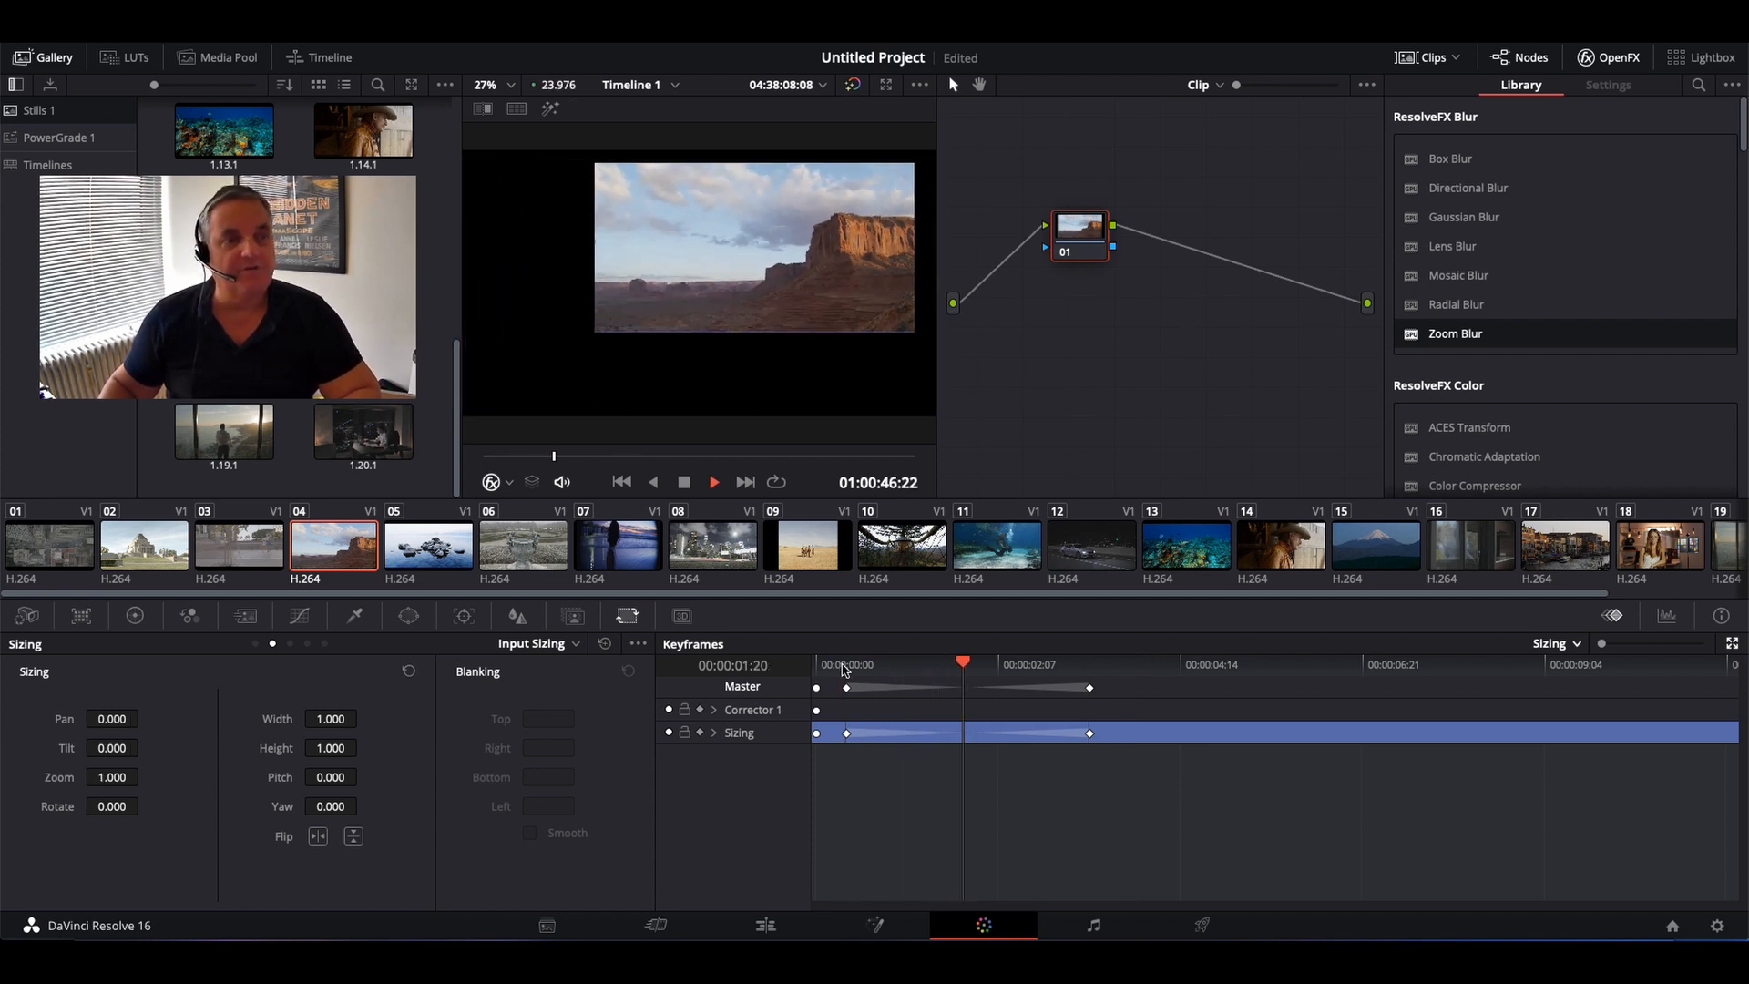
key(space)
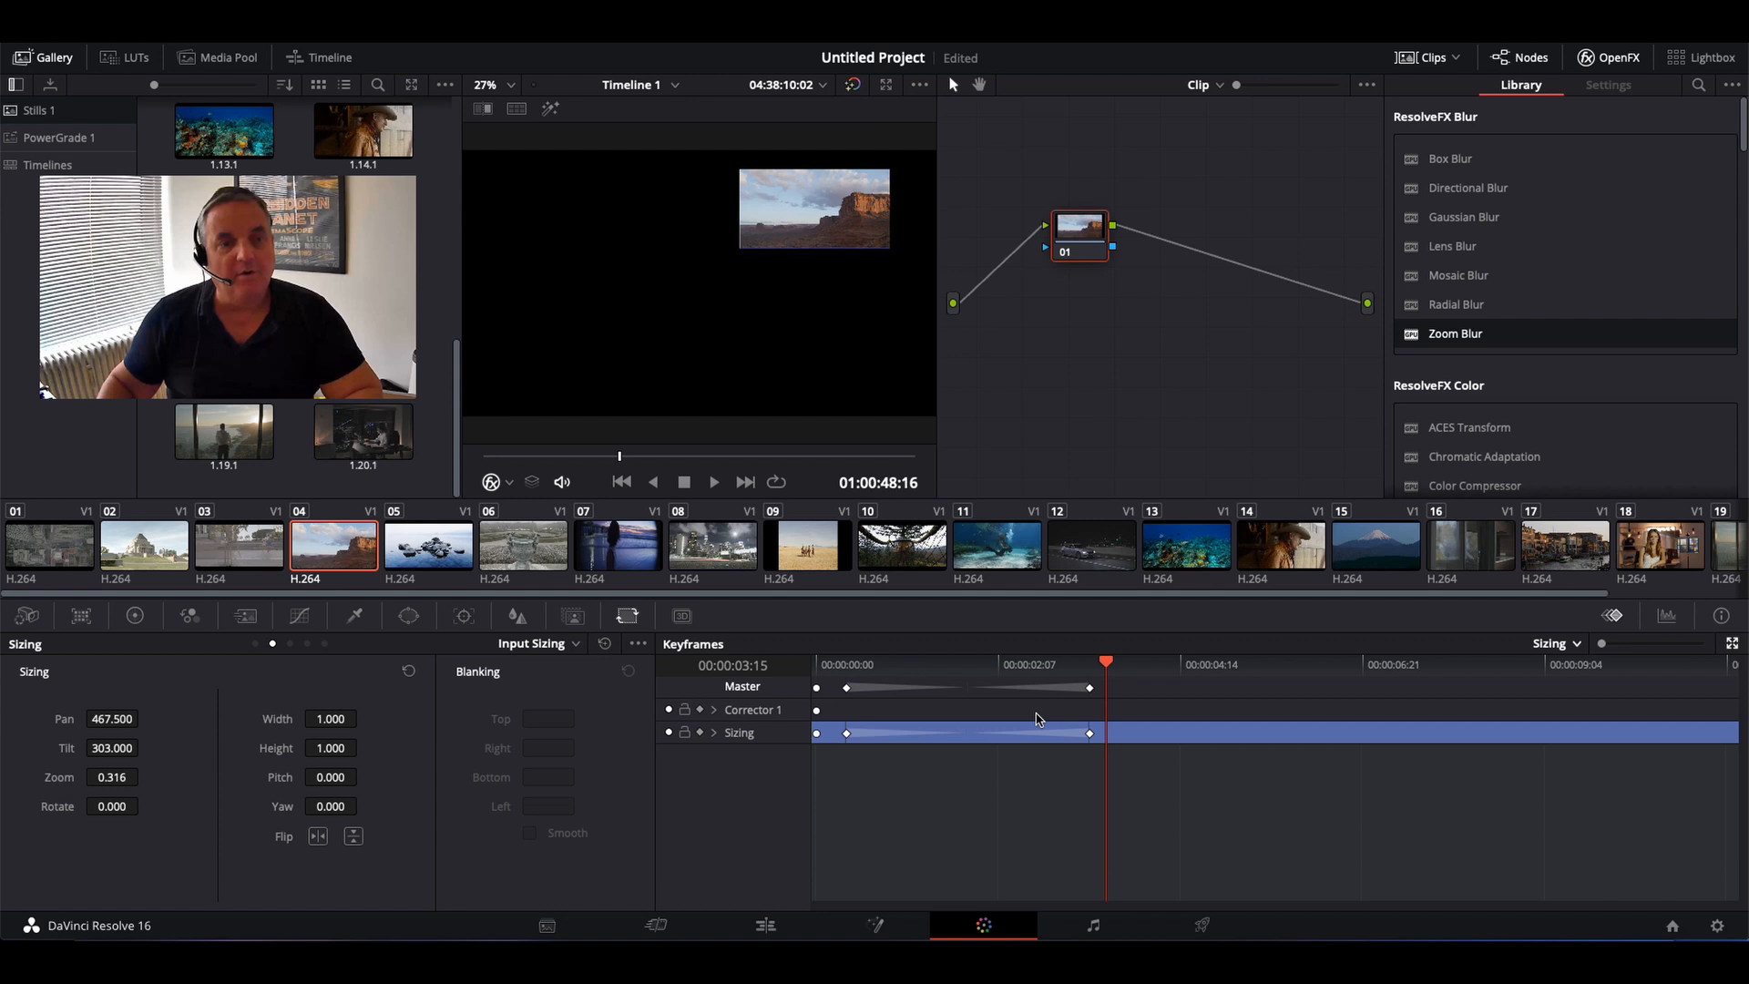
mouse_move(1126, 768)
mouse_down()
mouse_move(831, 735)
mouse_move(848, 744)
mouse_up()
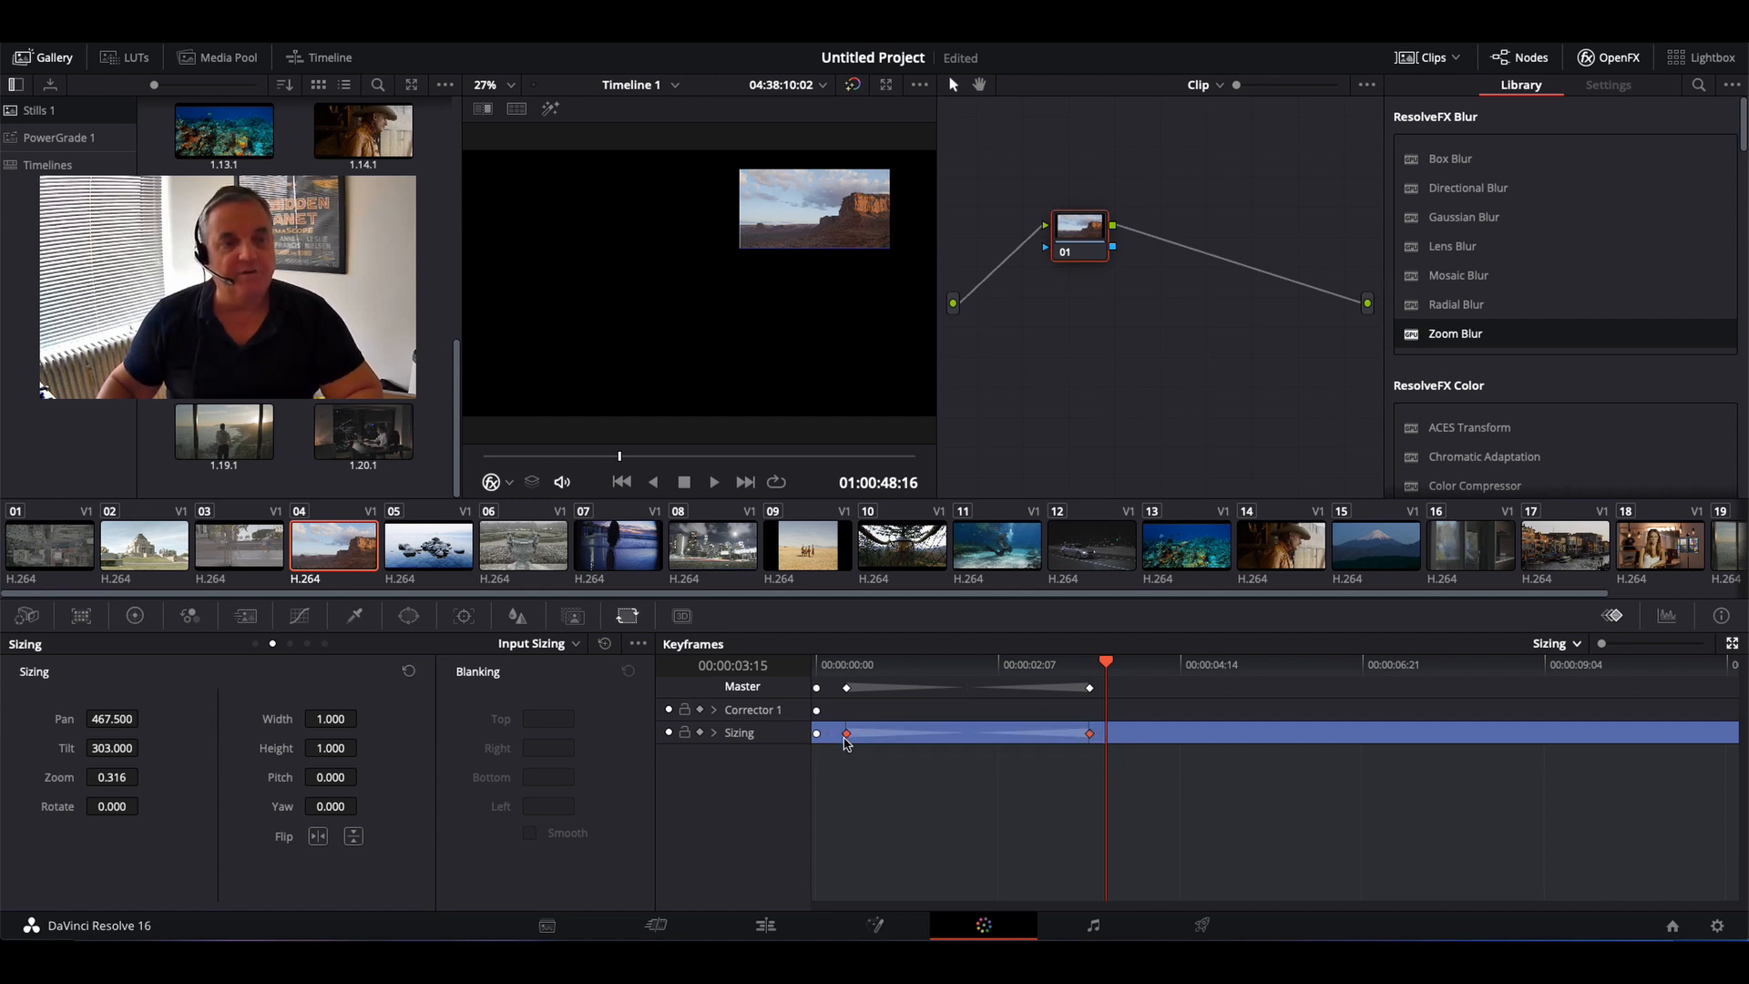
right_click(844, 739)
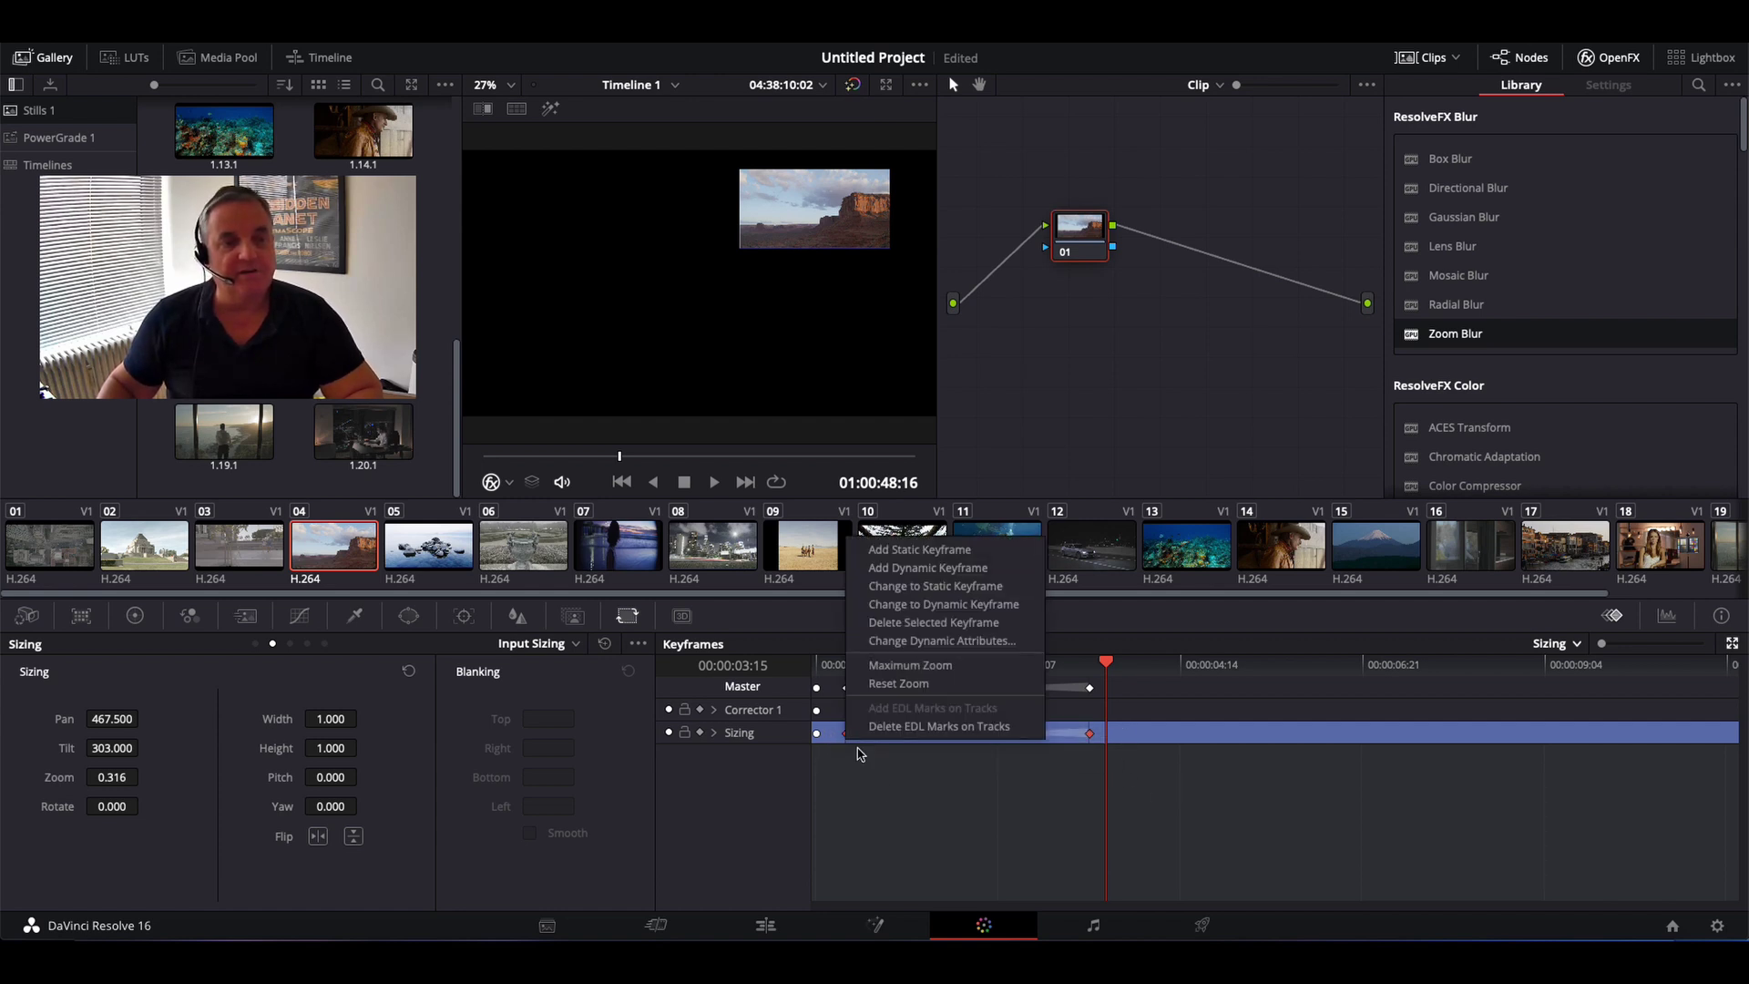
click(935, 644)
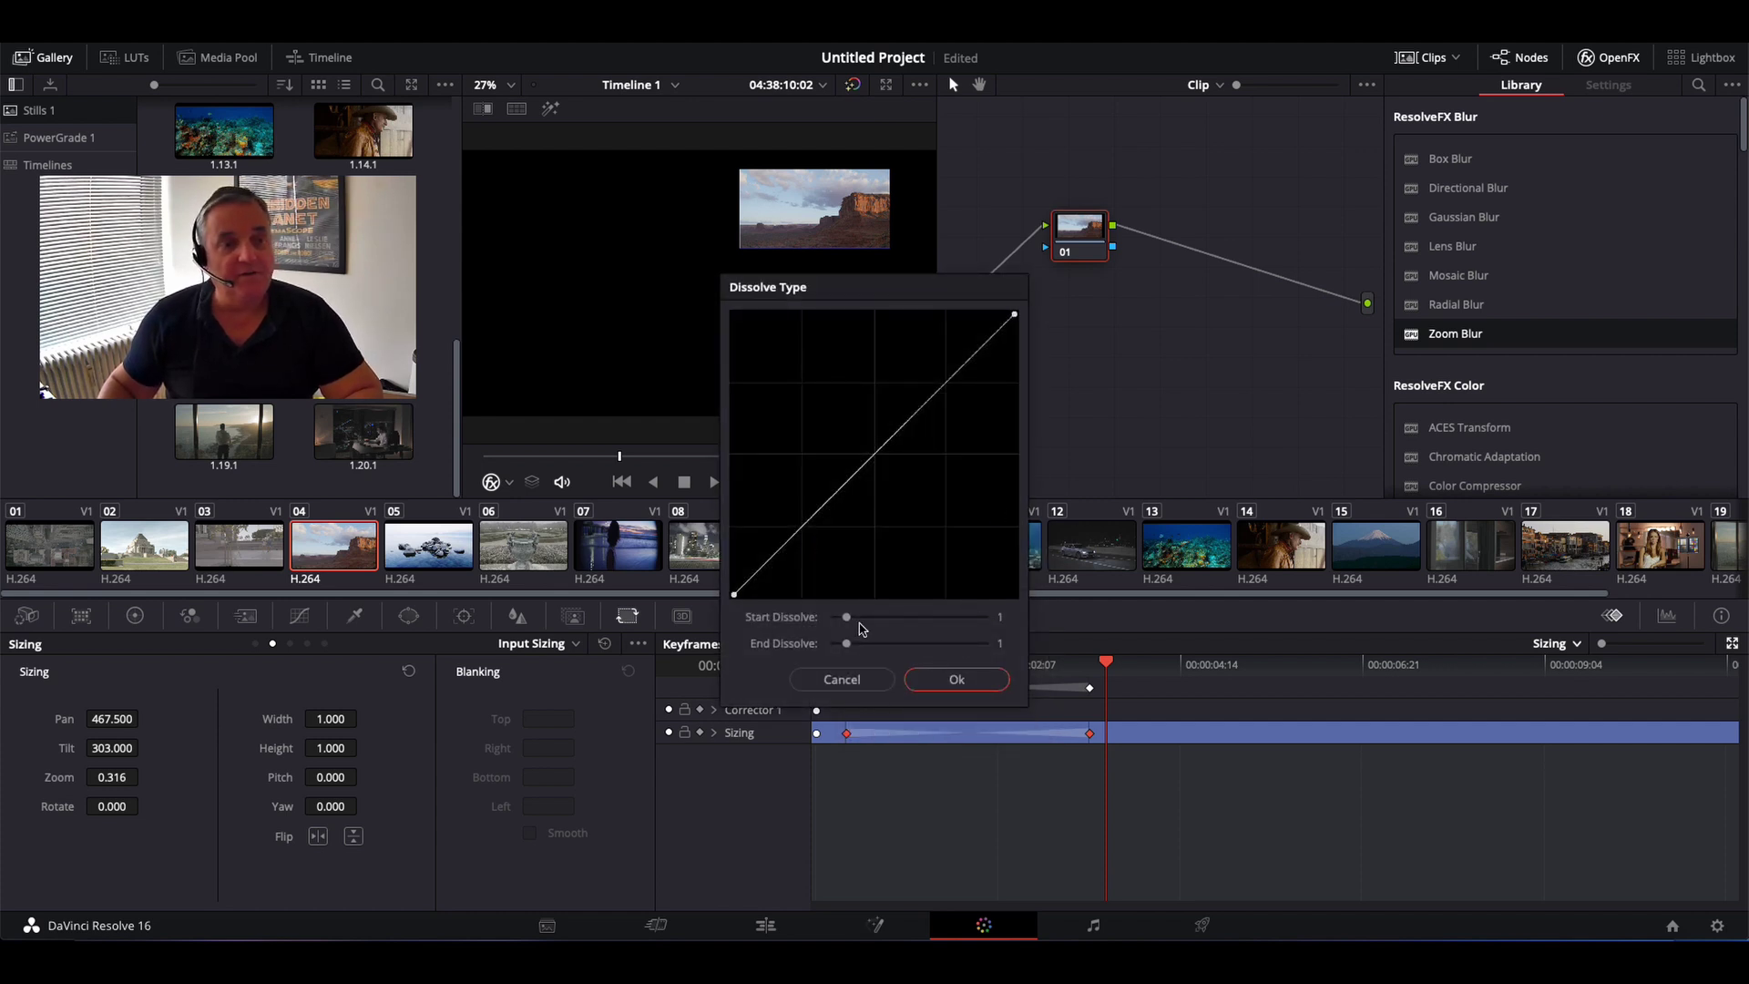
mouse_move(860, 628)
mouse_down()
mouse_move(904, 627)
mouse_move(853, 649)
mouse_move(990, 626)
mouse_move(852, 647)
mouse_up()
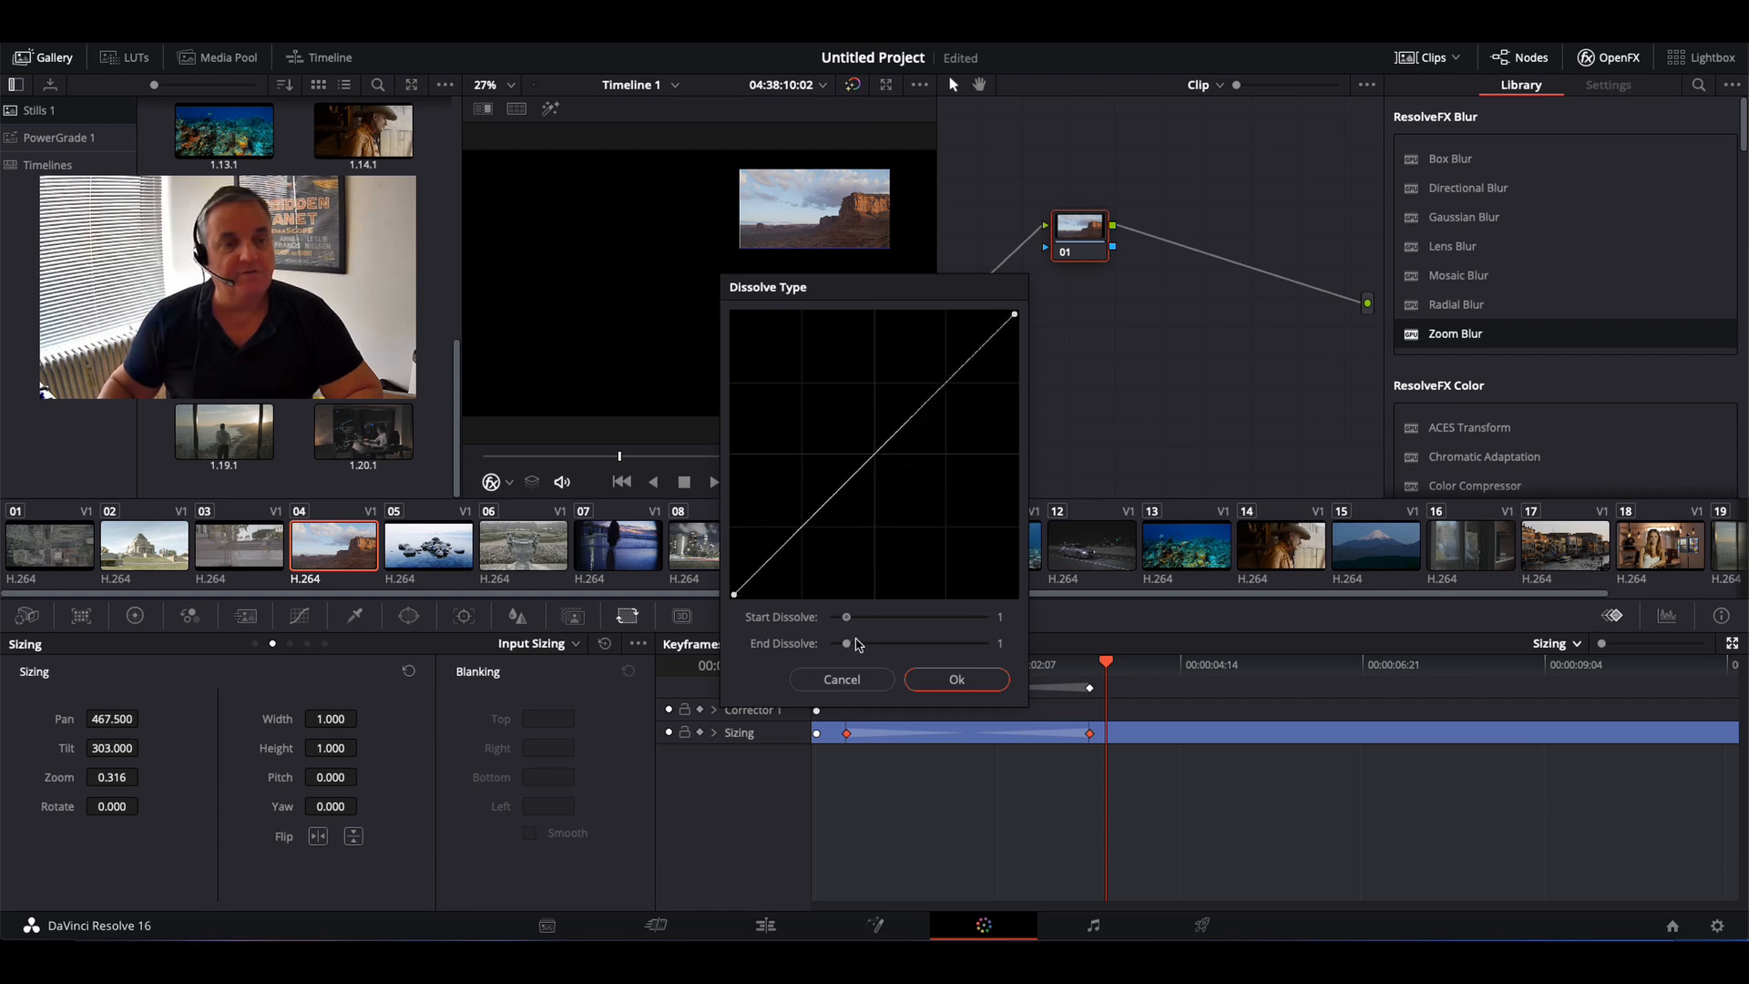
click(957, 678)
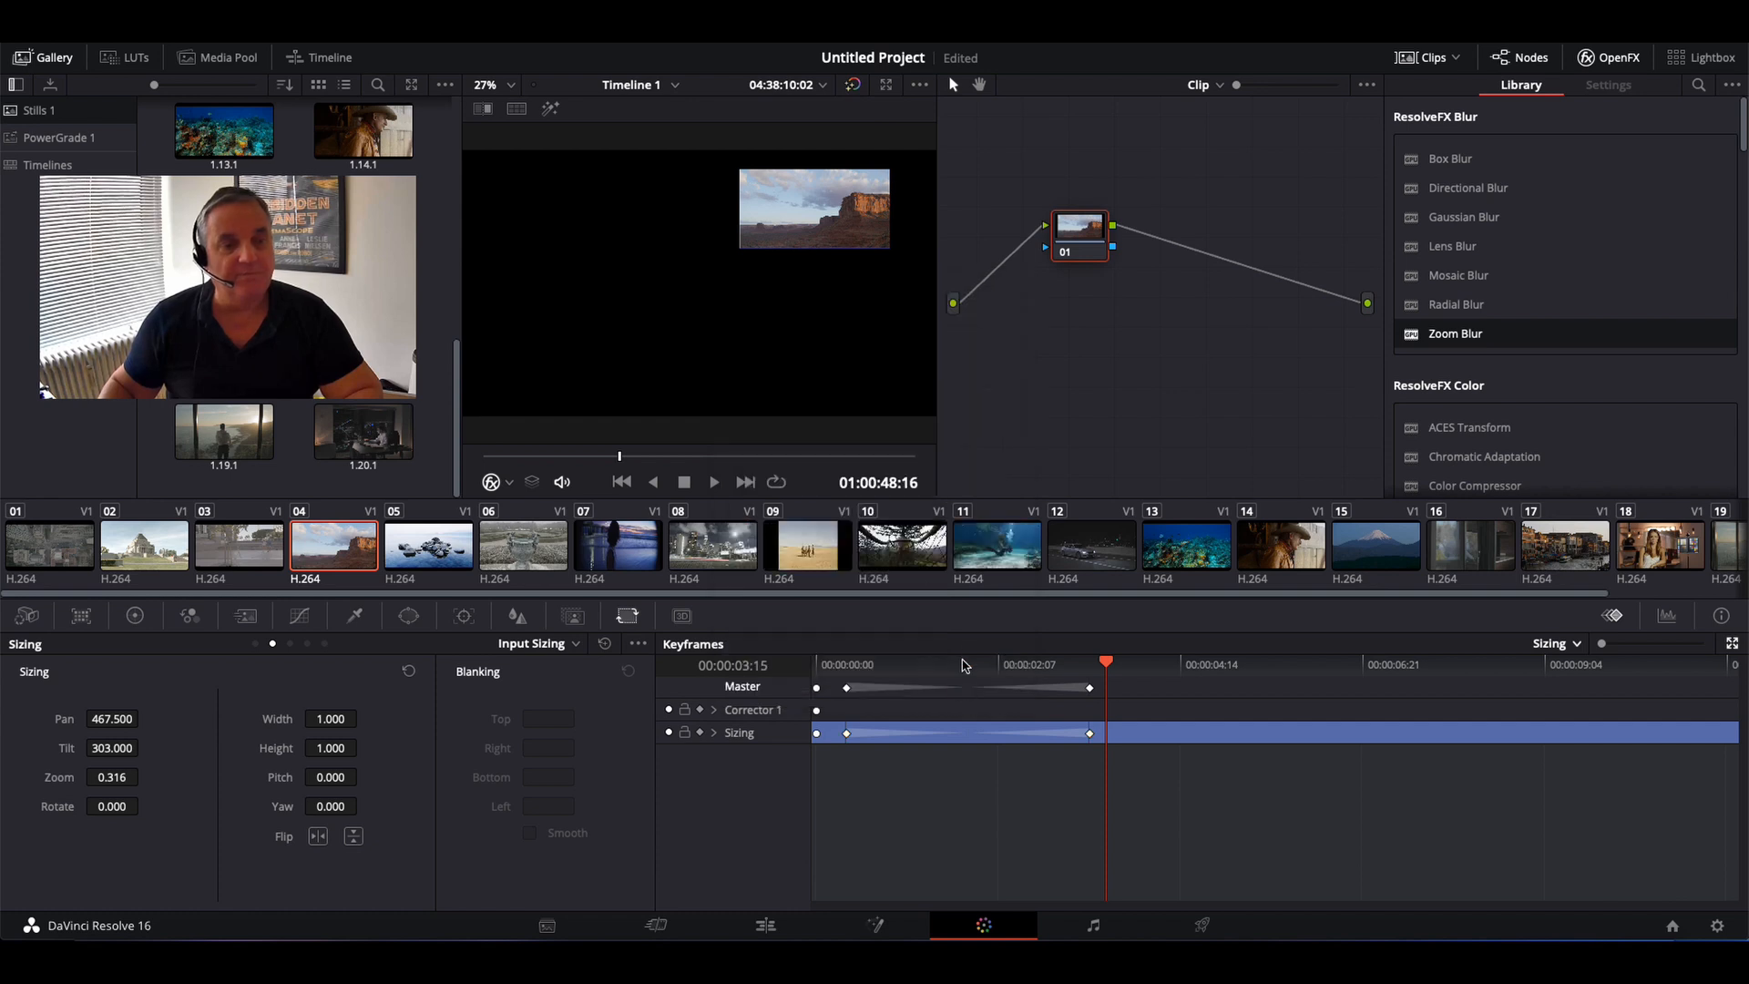